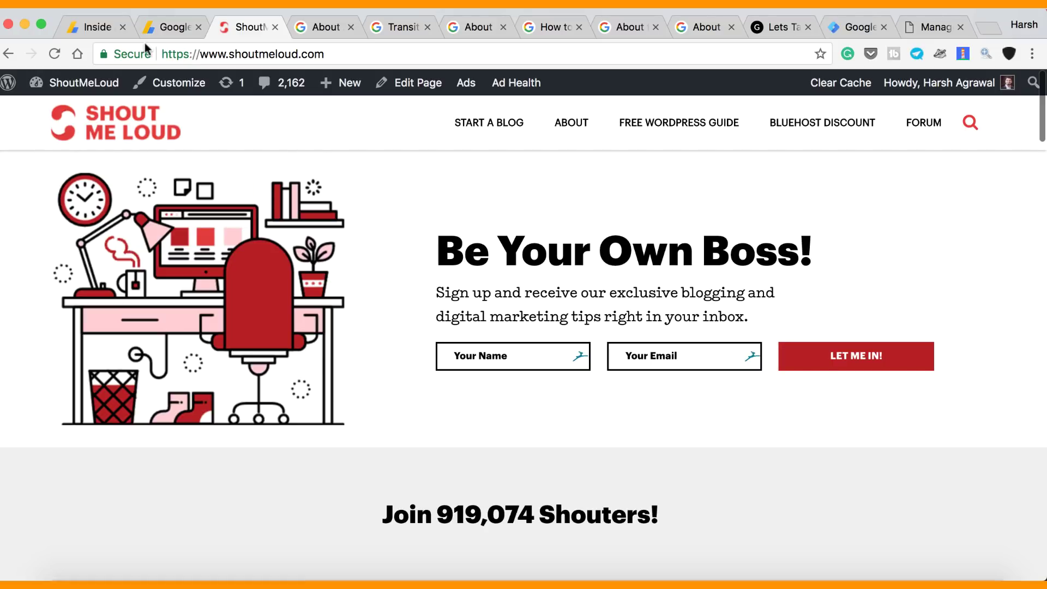
Switch to the Inside AdSense post 'Introducing AdSense Auto ads' from February 2018.
{"action": "left_click", "coordinate": [99, 27]}
{"action": "scroll", "coordinate": [274, 193], "scroll_direction": "up", "scroll_amount": 15}
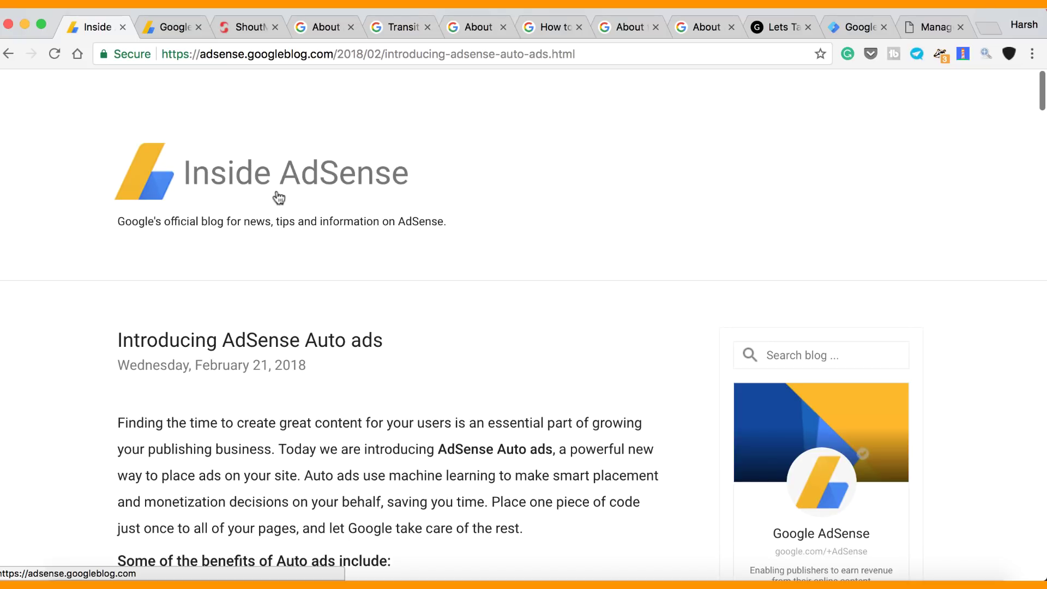
{"action": "scroll", "coordinate": [279, 197], "scroll_direction": "down", "scroll_amount": 3}
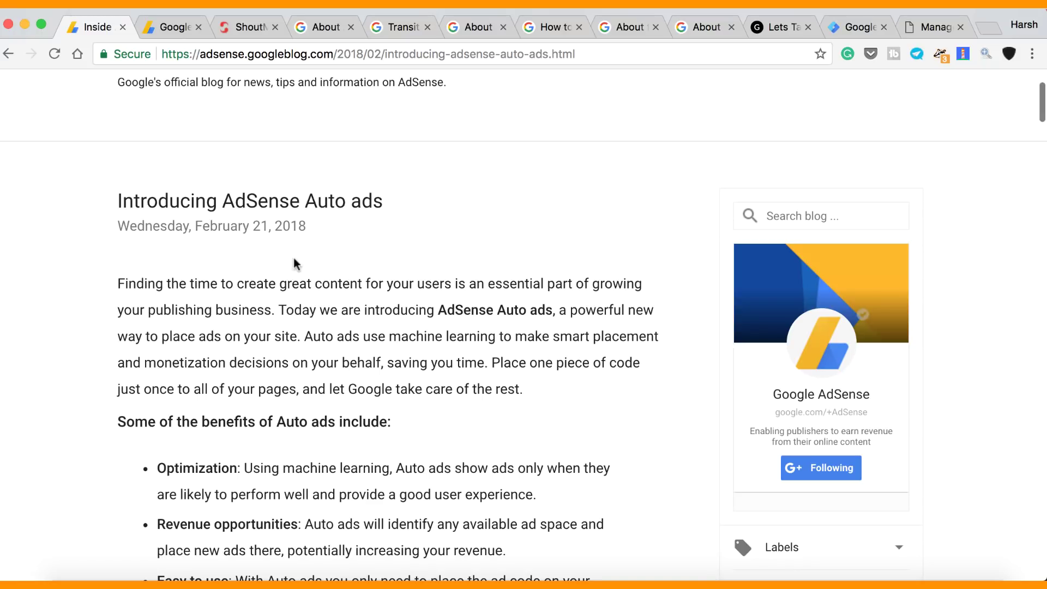
{"action": "scroll", "coordinate": [294, 264], "scroll_direction": "down", "scroll_amount": 3}
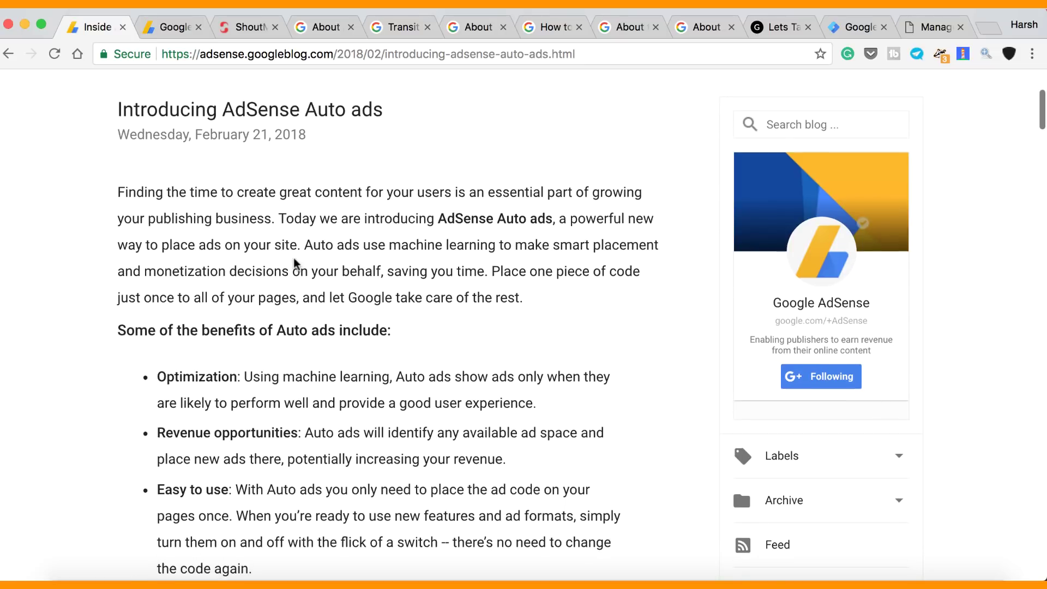
{"action": "scroll", "coordinate": [294, 264], "scroll_direction": "down", "scroll_amount": 8}
{"action": "scroll", "coordinate": [294, 264], "scroll_direction": "up", "scroll_amount": 10}
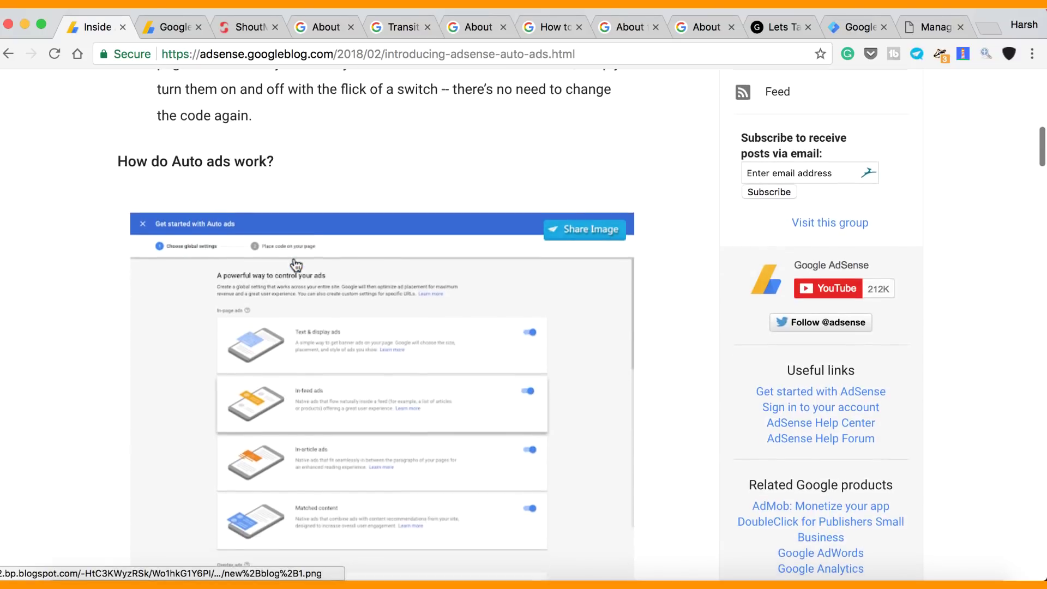
{"action": "left_click", "coordinate": [237, 28]}
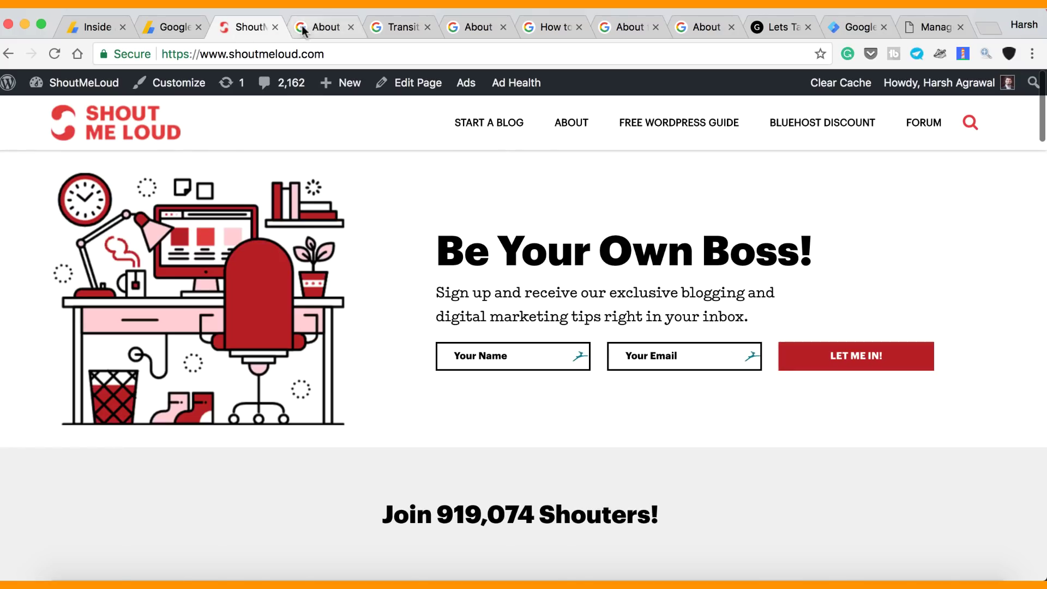
{"action": "left_click", "coordinate": [308, 26]}
{"action": "left_click", "coordinate": [397, 25]}
{"action": "left_click", "coordinate": [461, 26]}
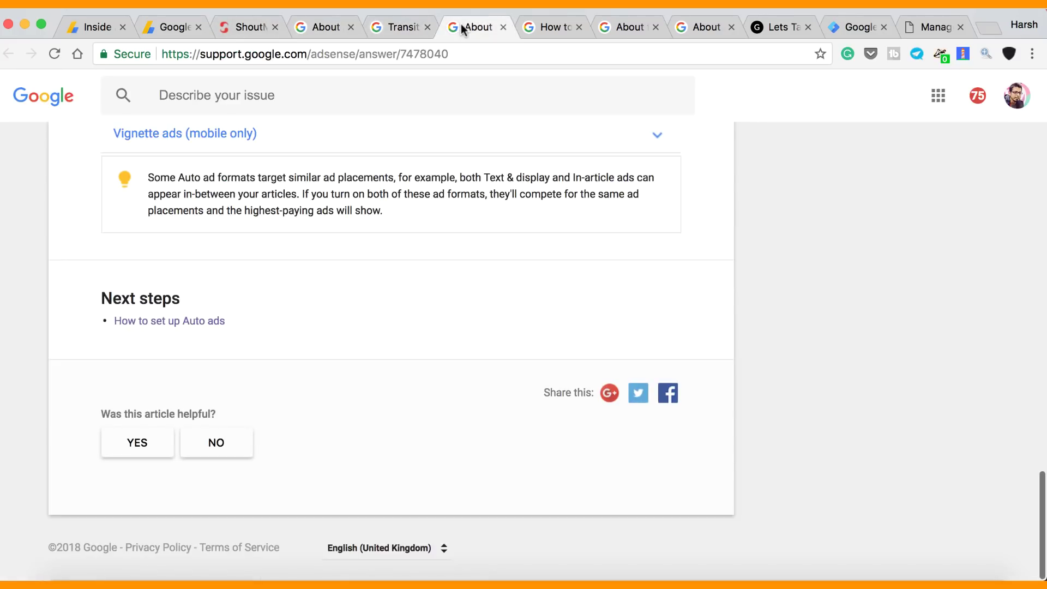
{"action": "left_click", "coordinate": [401, 26]}
{"action": "scroll", "coordinate": [372, 217], "scroll_direction": "up", "scroll_amount": 2}
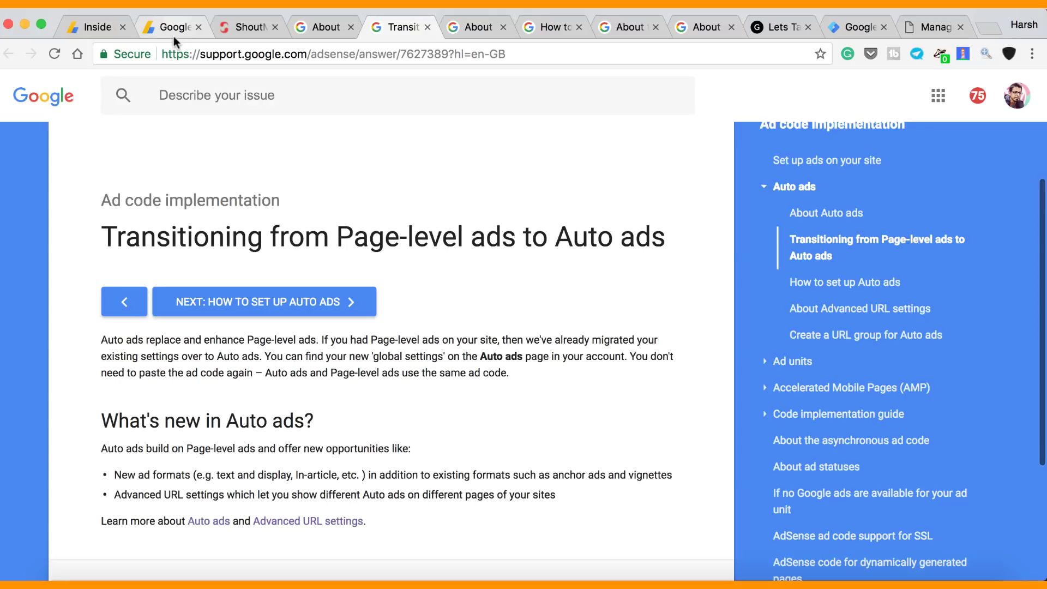
{"action": "left_click", "coordinate": [106, 27]}
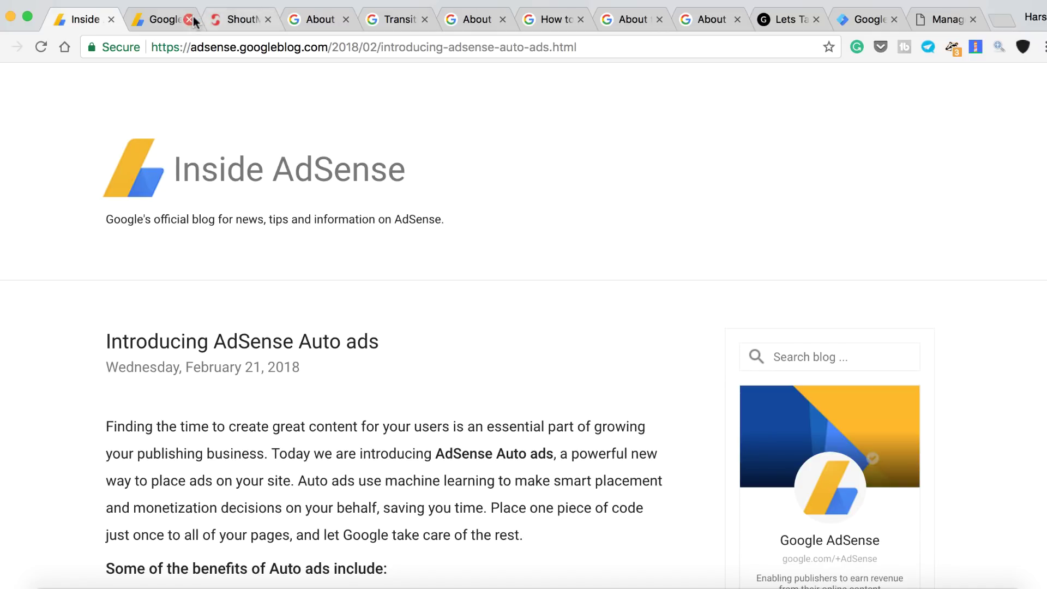
Go to My ads > Auto ads in the AdSense dashboard and choose Get Started.
{"action": "left_click", "coordinate": [166, 19]}
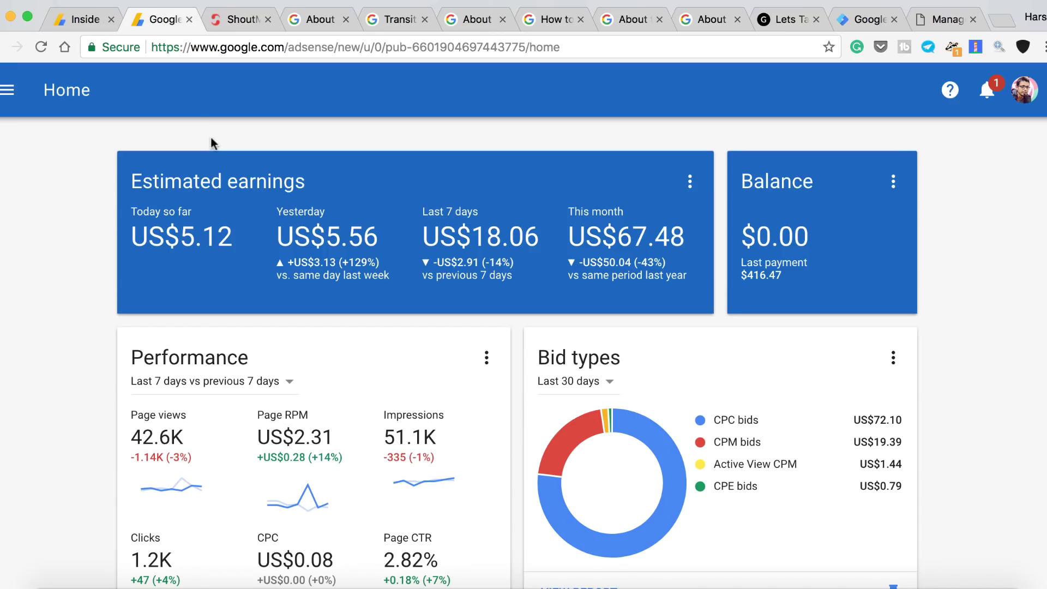
{"action": "left_click", "coordinate": [7, 92]}
{"action": "left_click", "coordinate": [87, 187]}
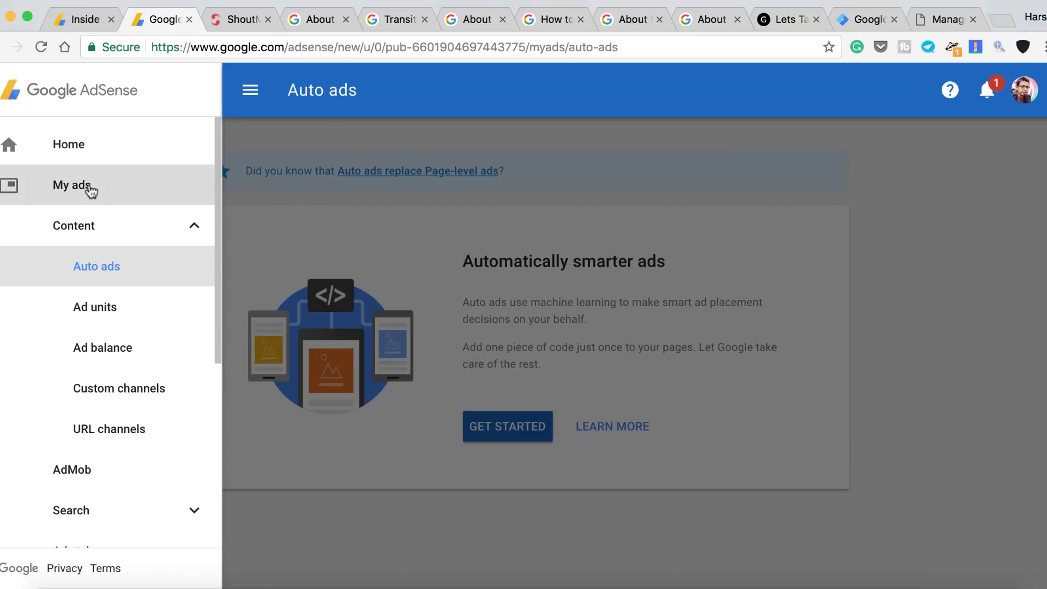
{"action": "left_click", "coordinate": [97, 269]}
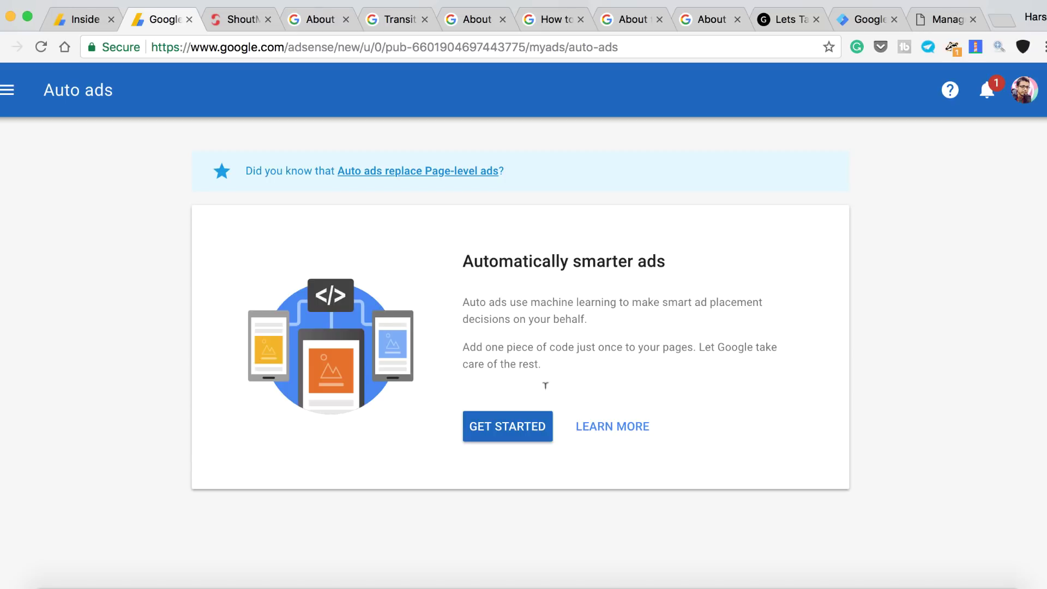
{"action": "left_click", "coordinate": [523, 436]}
Turn on Text & display, In-feed, In-article and Matched content ads, and tick Automatically get new formats.
{"action": "scroll", "coordinate": [450, 366], "scroll_direction": "down", "scroll_amount": 2}
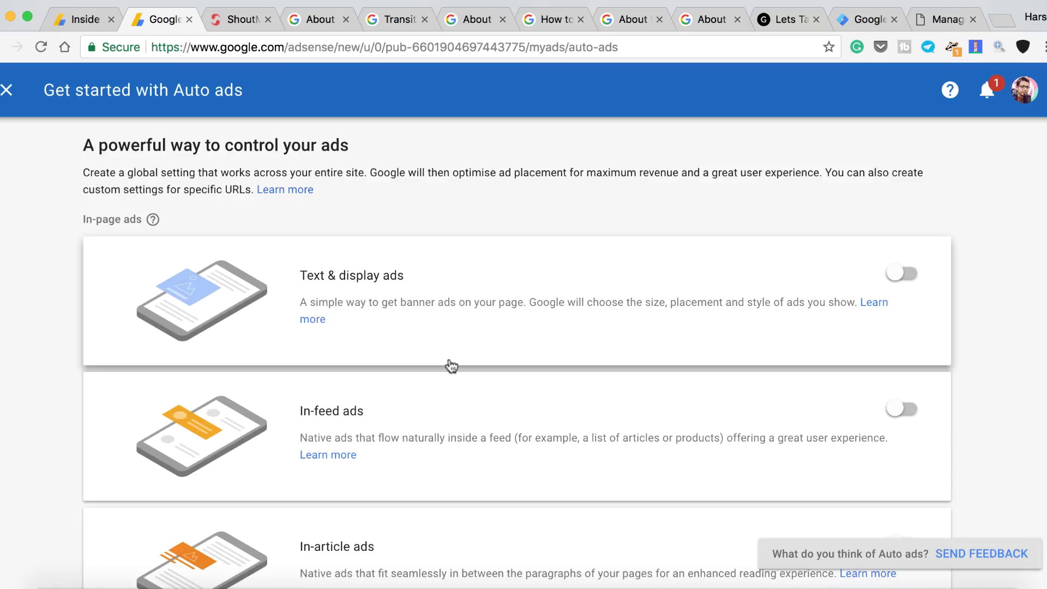
{"action": "scroll", "coordinate": [452, 365], "scroll_direction": "down", "scroll_amount": 2}
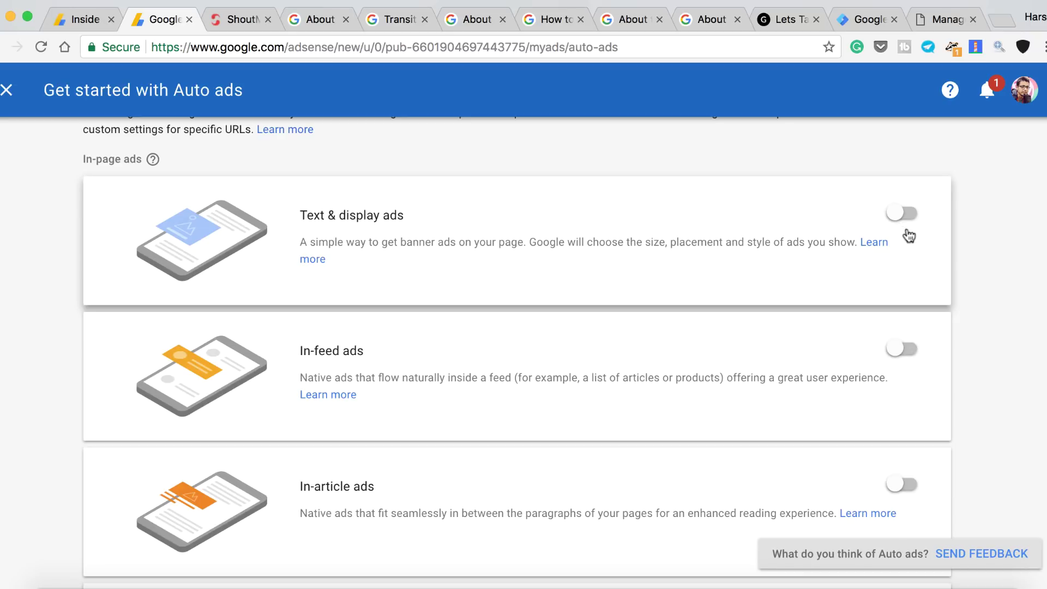
{"action": "left_click", "coordinate": [903, 214]}
{"action": "scroll", "coordinate": [817, 227], "scroll_direction": "down", "scroll_amount": 2}
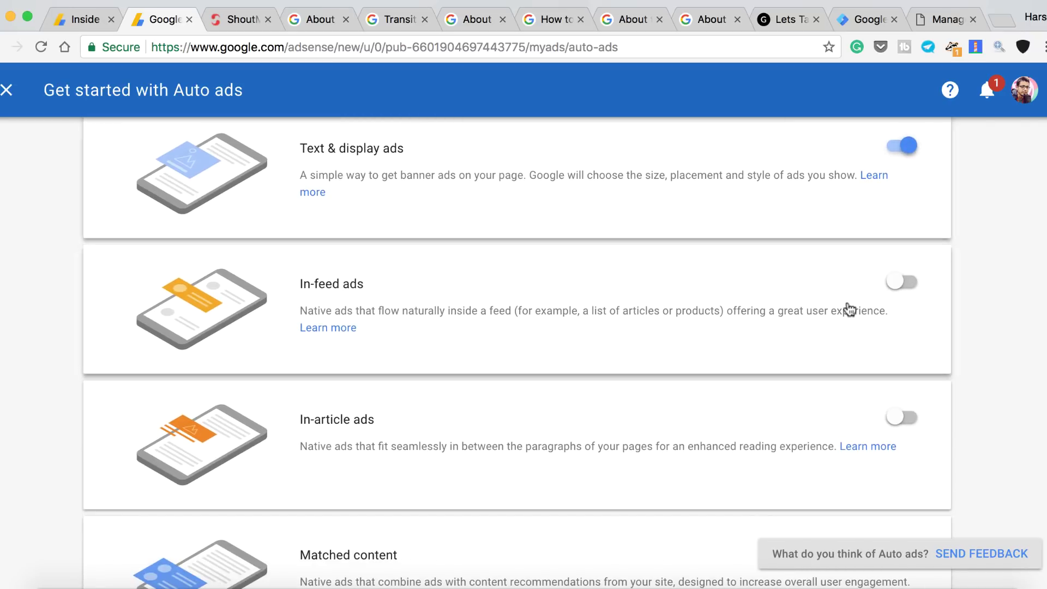
{"action": "scroll", "coordinate": [849, 306], "scroll_direction": "down", "scroll_amount": 1}
{"action": "left_click", "coordinate": [901, 257]}
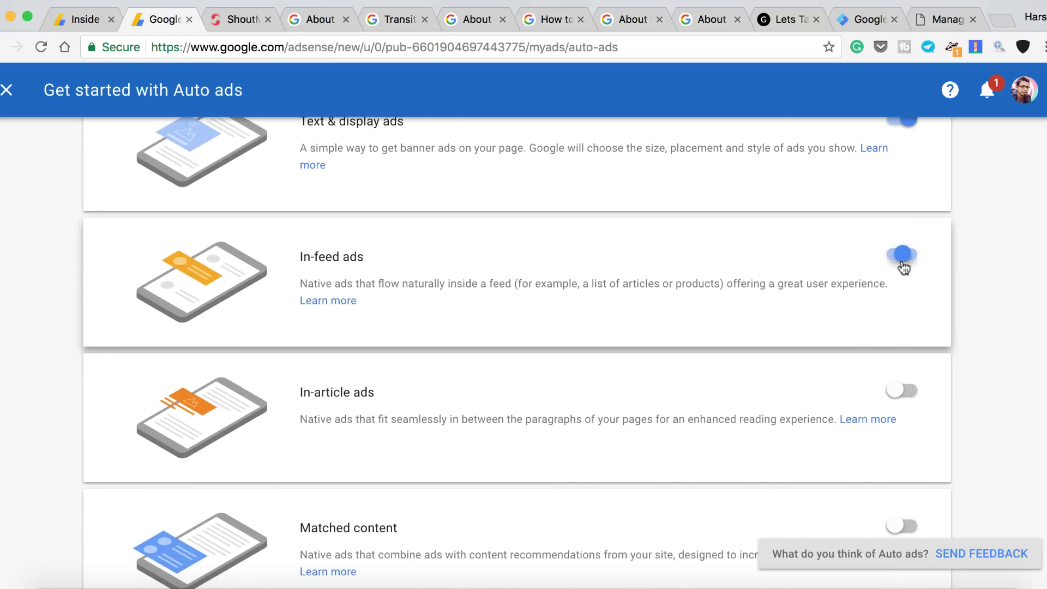
{"action": "scroll", "coordinate": [902, 266], "scroll_direction": "down", "scroll_amount": 2}
{"action": "left_click", "coordinate": [906, 333]}
{"action": "scroll", "coordinate": [909, 334], "scroll_direction": "down", "scroll_amount": 5}
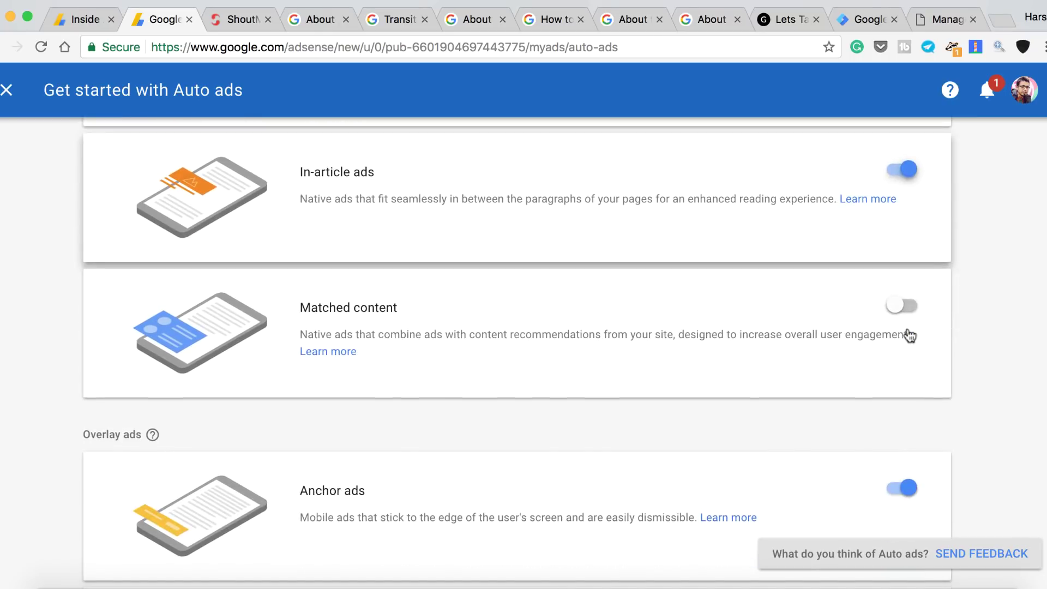
{"action": "left_click", "coordinate": [905, 305]}
{"action": "scroll", "coordinate": [793, 307], "scroll_direction": "down", "scroll_amount": 8}
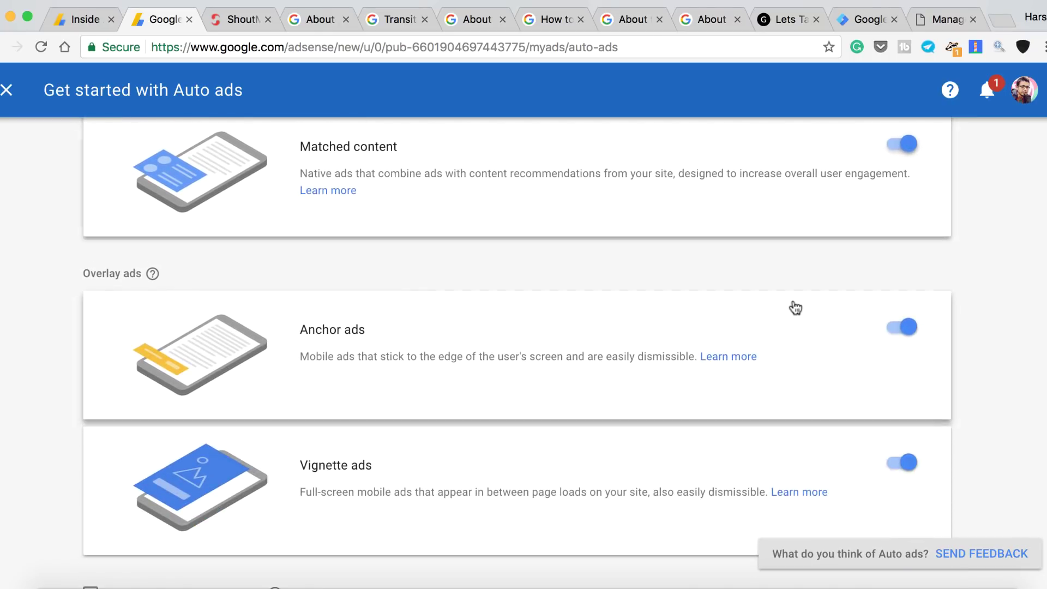
{"action": "scroll", "coordinate": [91, 470], "scroll_direction": "down", "scroll_amount": 1}
{"action": "left_click", "coordinate": [91, 468]}
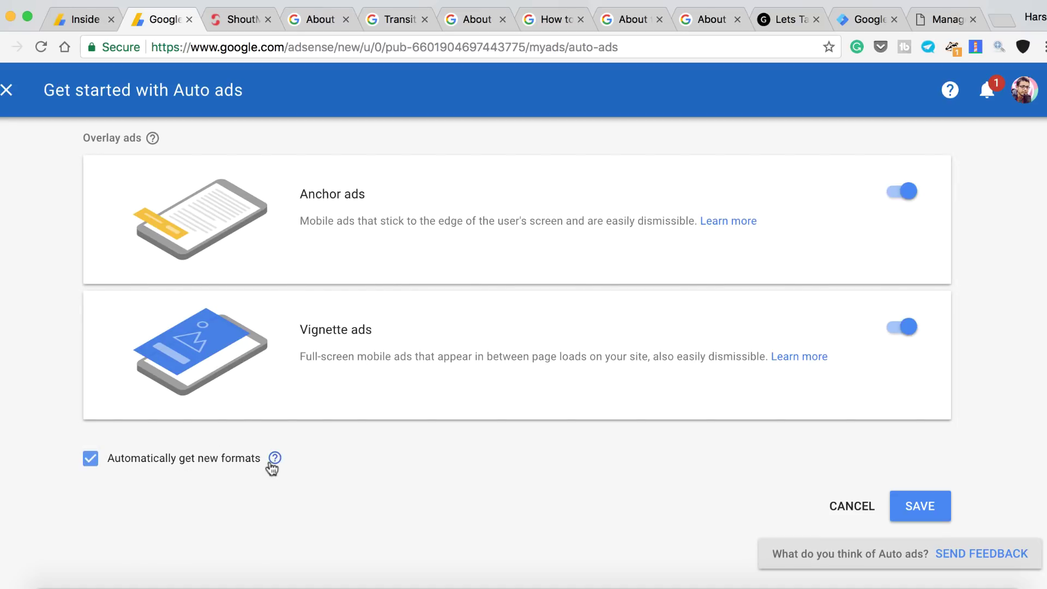
{"action": "mouse_move", "coordinate": [271, 468]}
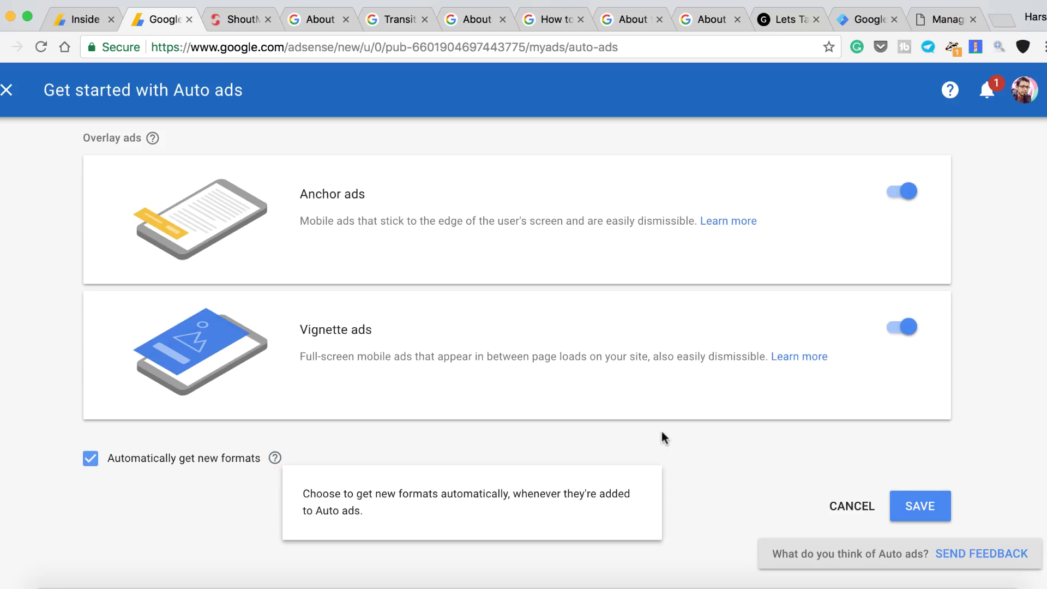
Save the Auto ads settings, copy the head code snippet, and bring up Tag Manager's tags list.
{"action": "left_click", "coordinate": [919, 503]}
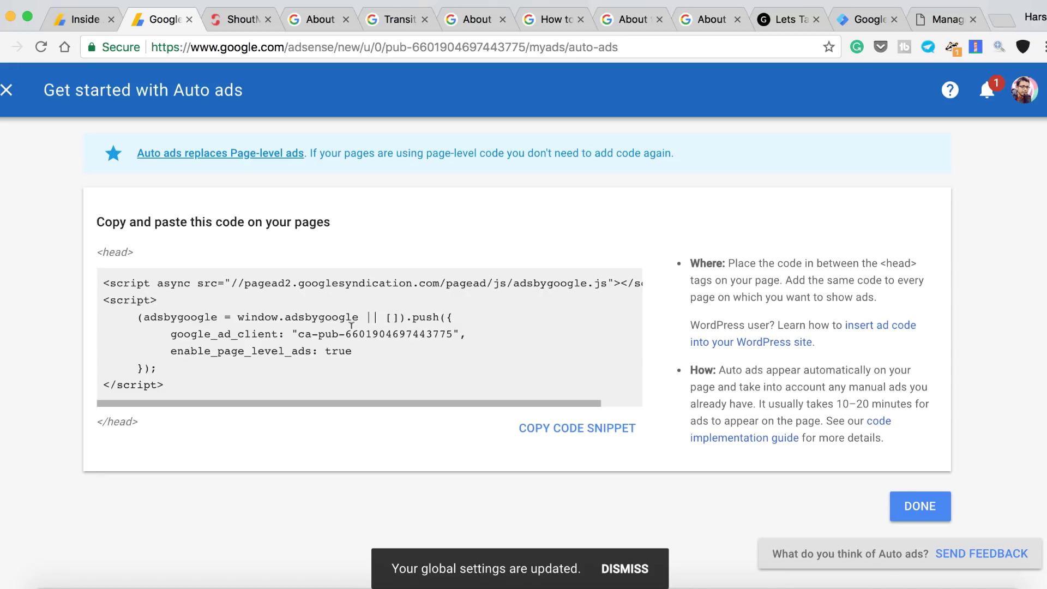
{"action": "left_click", "coordinate": [556, 431]}
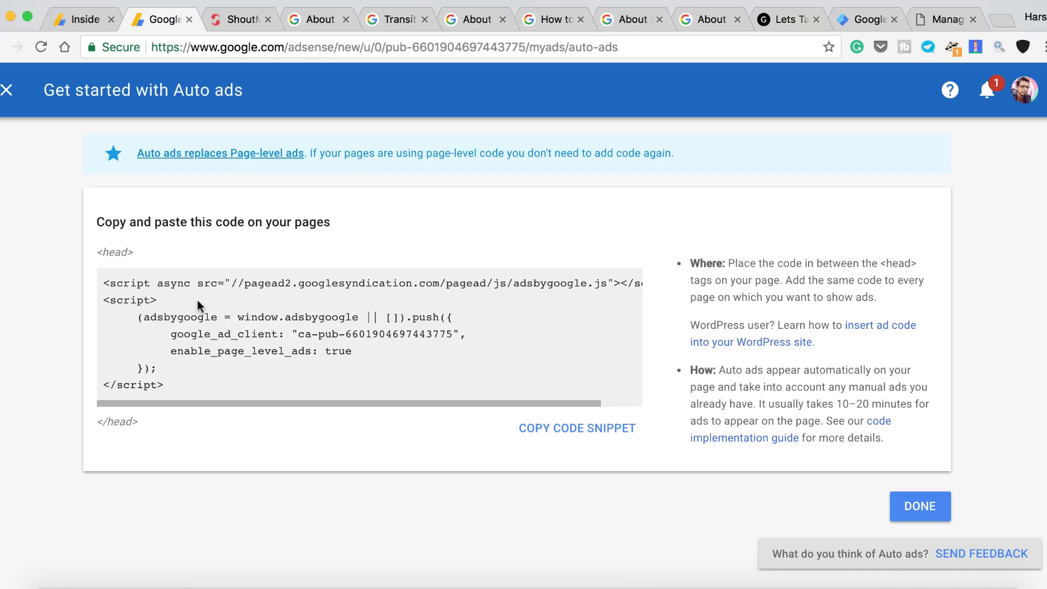
{"action": "left_click_drag", "start_coordinate": [138, 264], "coordinate": [87, 258]}
{"action": "key", "text": "ctrl+c"}
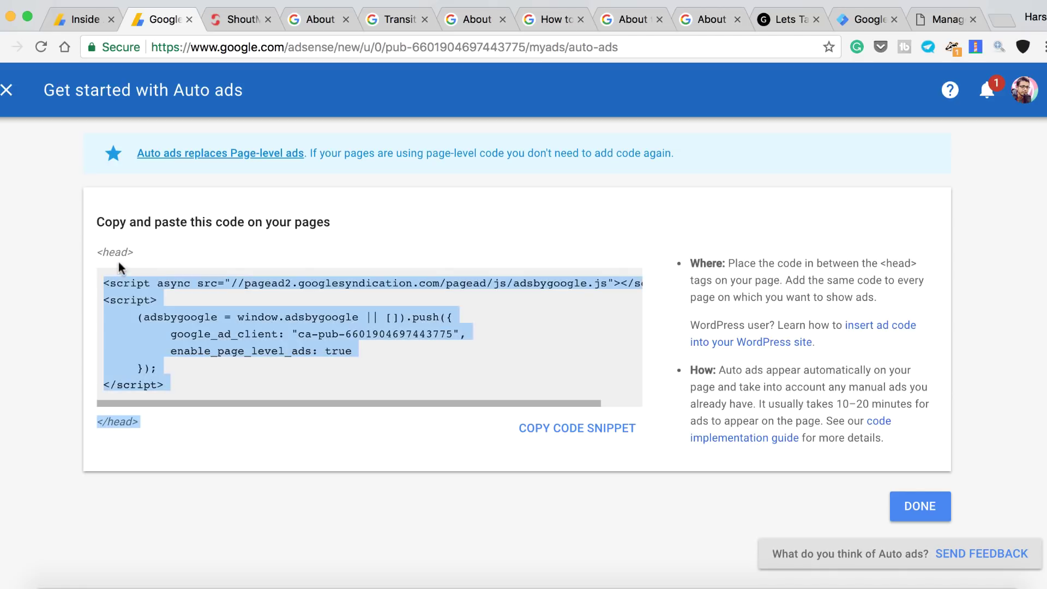
{"action": "left_click_drag", "start_coordinate": [153, 258], "coordinate": [99, 249]}
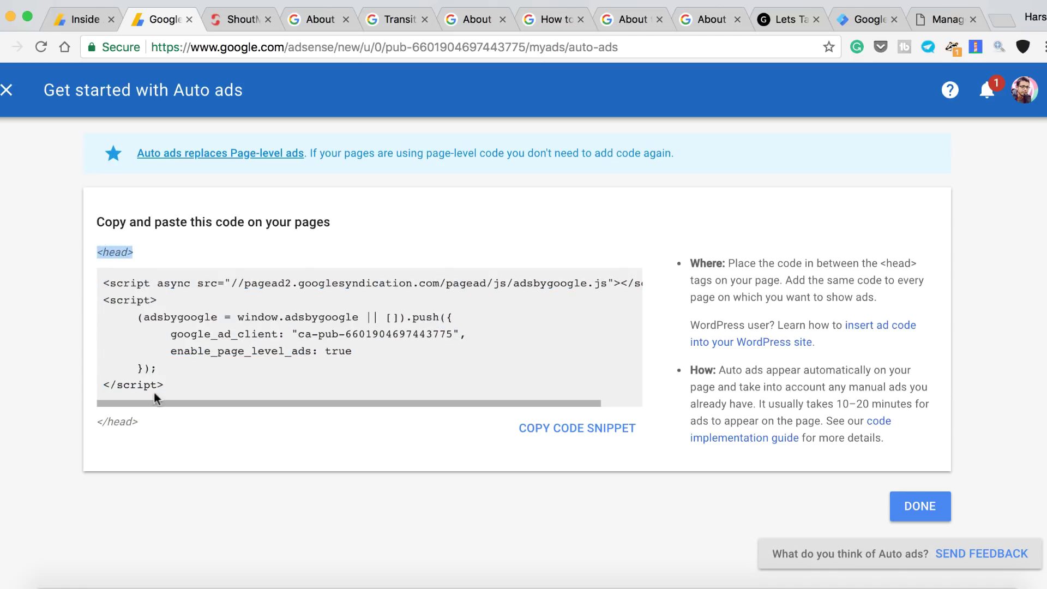
{"action": "left_click_drag", "start_coordinate": [145, 416], "coordinate": [99, 418]}
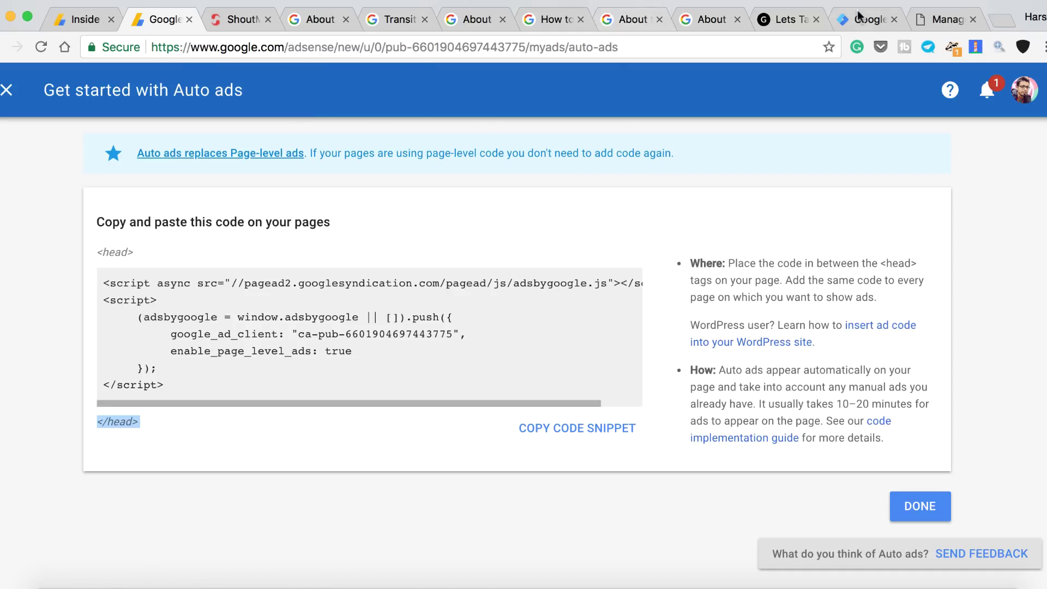
{"action": "left_click_drag", "start_coordinate": [867, 19], "coordinate": [240, 23]}
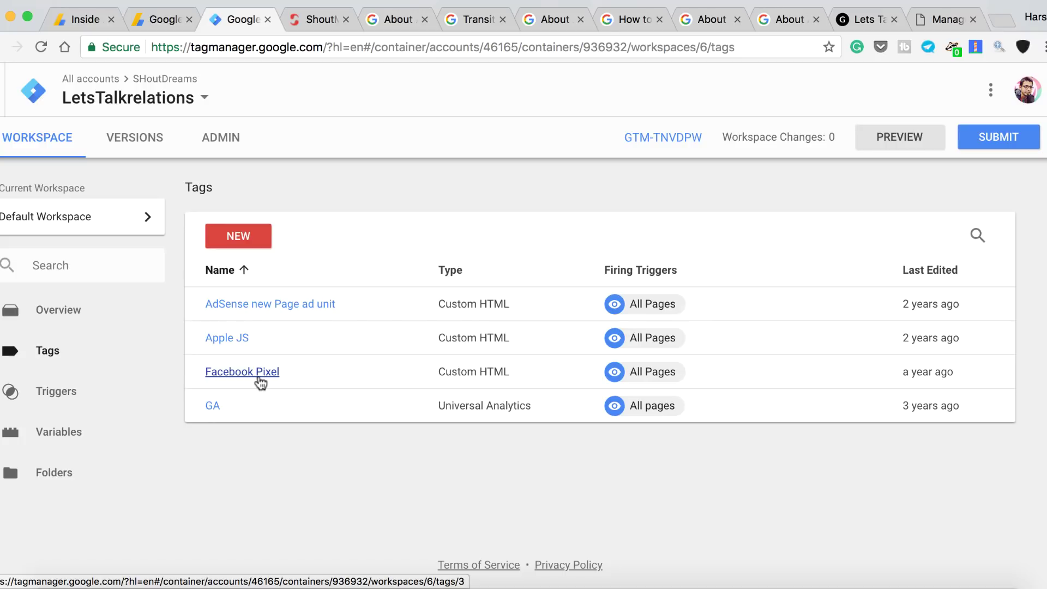
In the AdSense new Page ad unit tag, replace the Custom HTML with only the Auto ads code.
{"action": "left_click", "coordinate": [288, 307]}
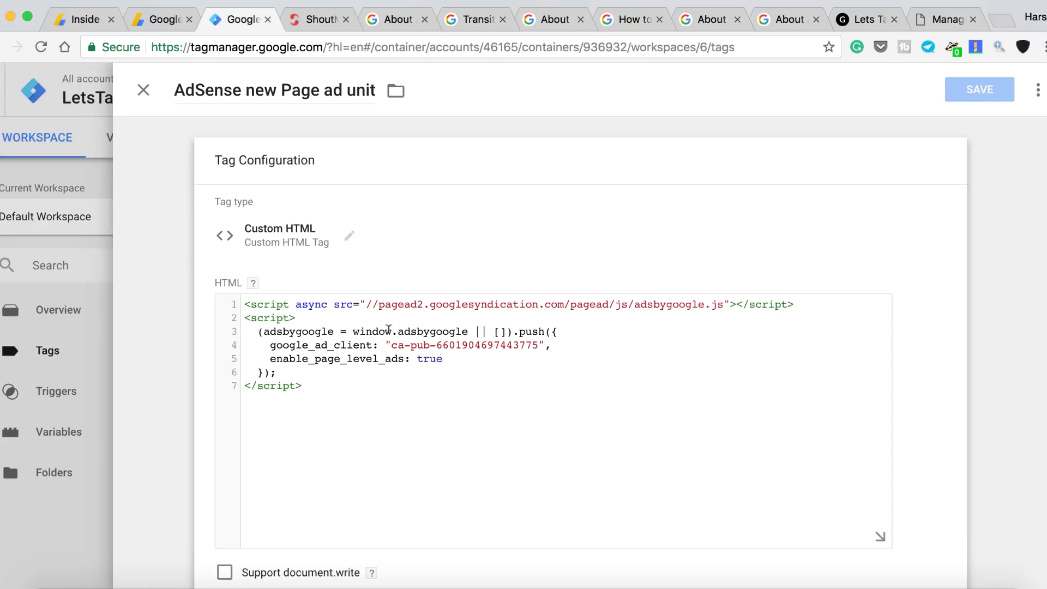
{"action": "left_click_drag", "start_coordinate": [370, 236], "coordinate": [349, 235]}
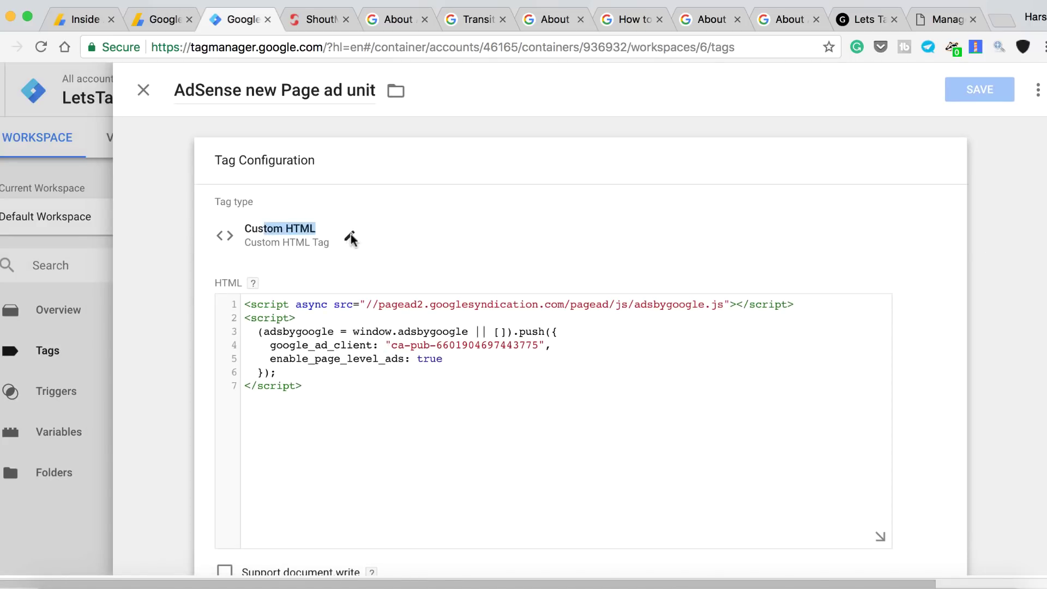
{"action": "left_click", "coordinate": [349, 235]}
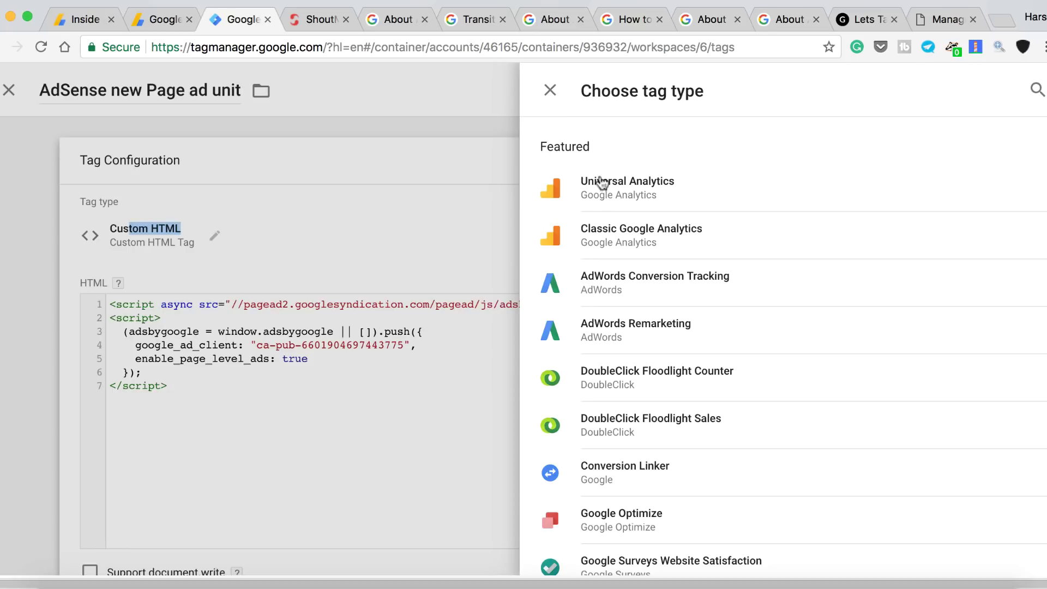
{"action": "scroll", "coordinate": [647, 383], "scroll_direction": "down", "scroll_amount": 5}
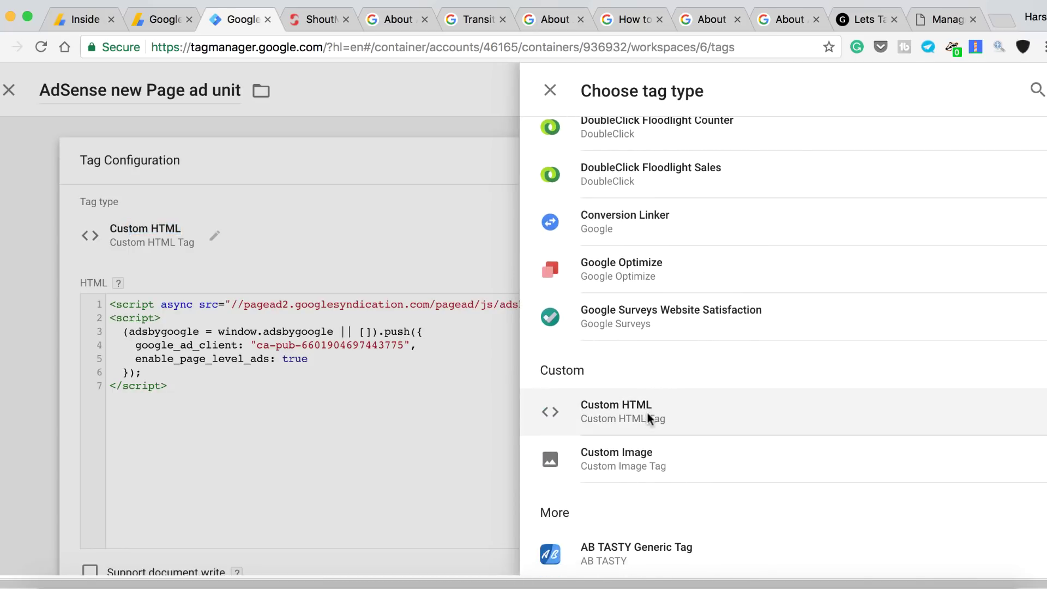
{"action": "left_click", "coordinate": [647, 414]}
{"action": "key", "text": "Return"}
{"action": "key", "text": "Return"}
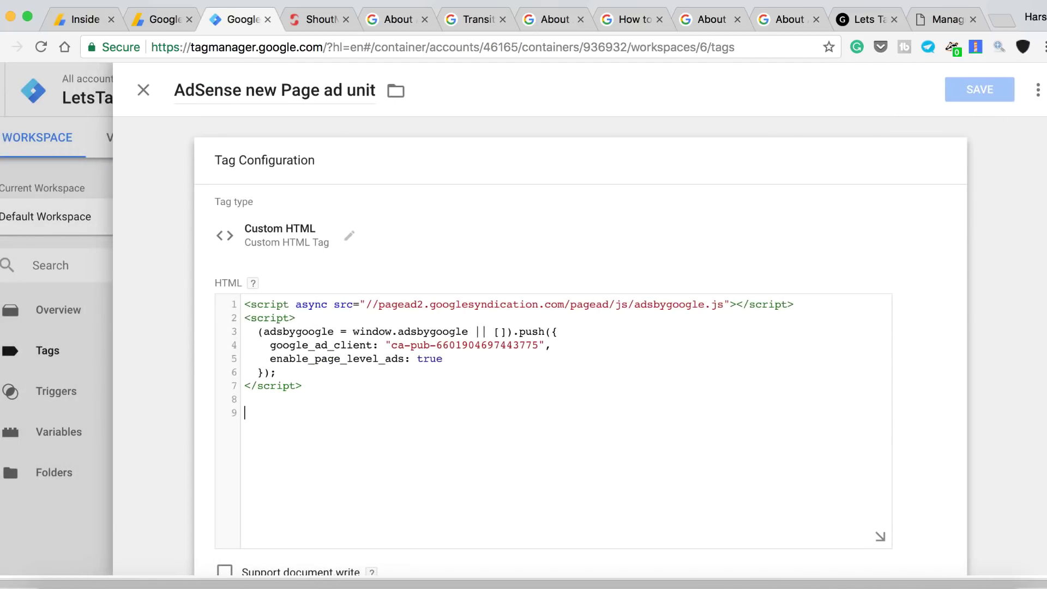
{"action": "key", "text": "ctrl+v"}
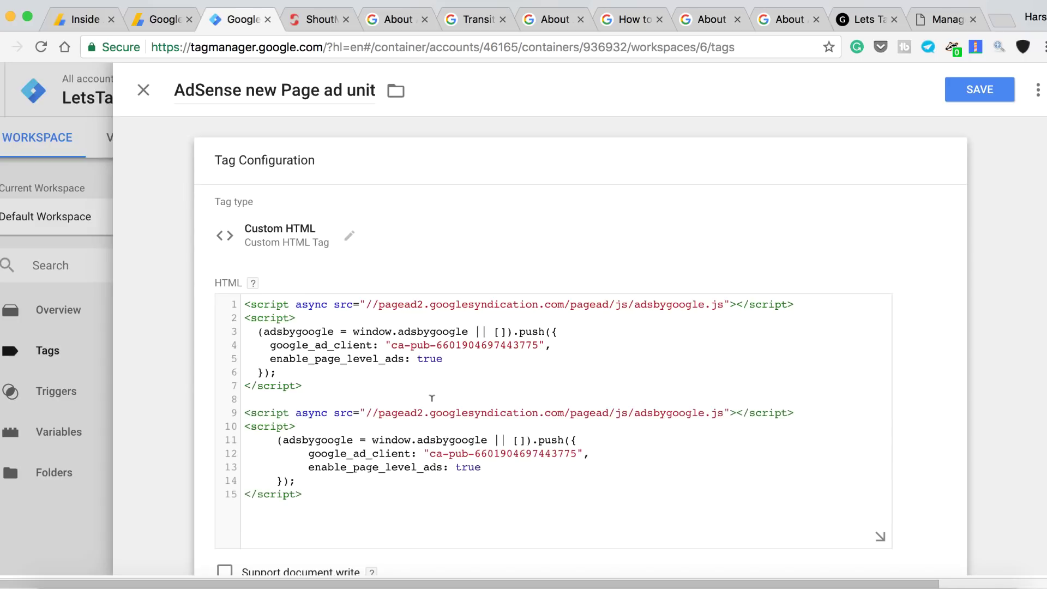
{"action": "key", "text": "ctrl+a"}
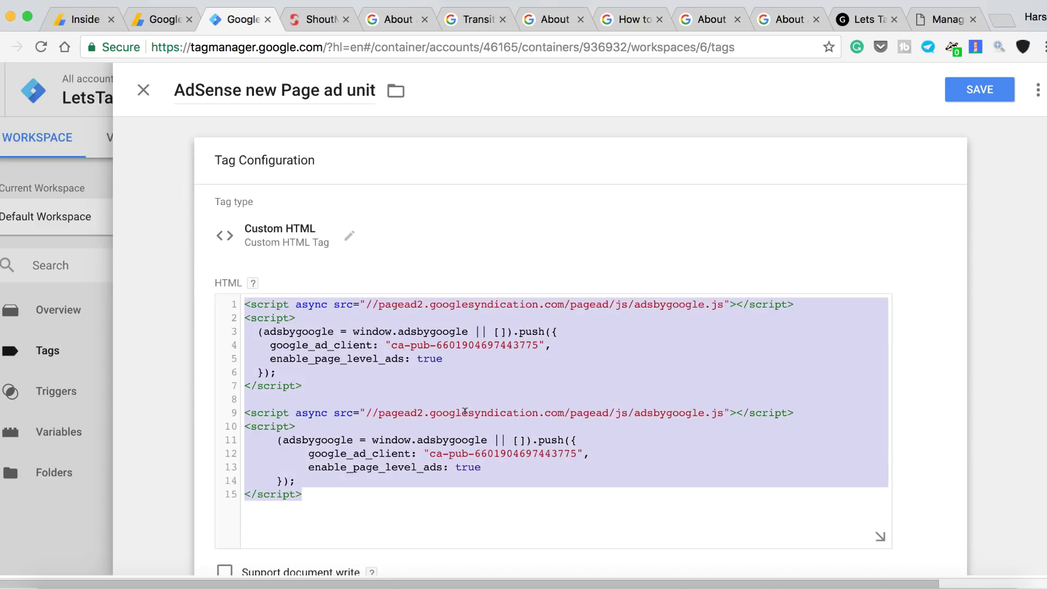
{"action": "key", "text": "ctrl+v"}
Rename the tag to 'AdSense Auto ads' and save it.
{"action": "left_click", "coordinate": [325, 90]}
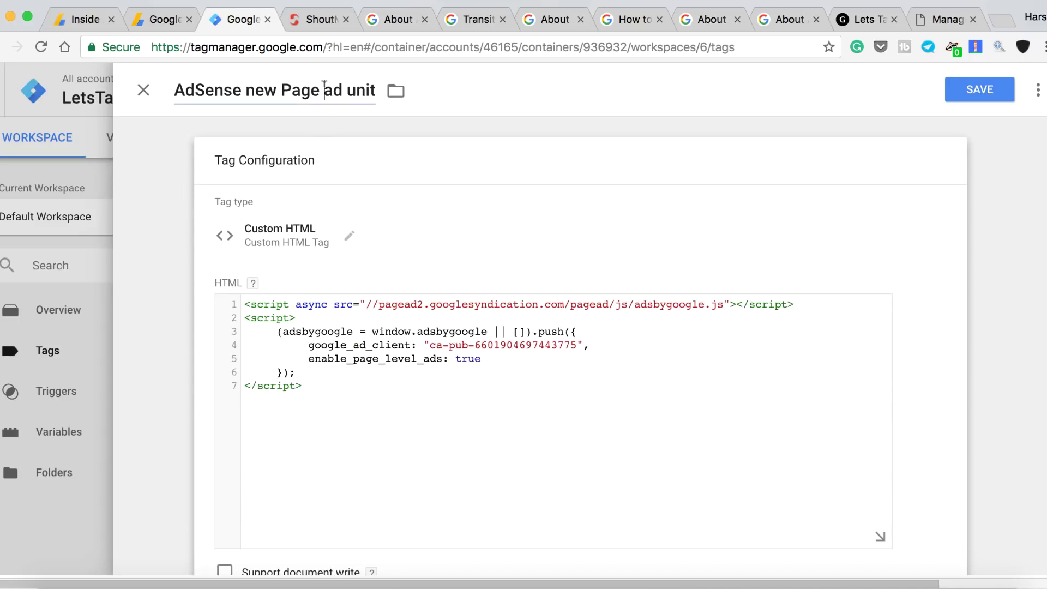
{"action": "double_click", "coordinate": [327, 90]}
{"action": "left_click_drag", "start_coordinate": [244, 90], "coordinate": [373, 90]}
{"action": "type", "text": "Auto ads"}
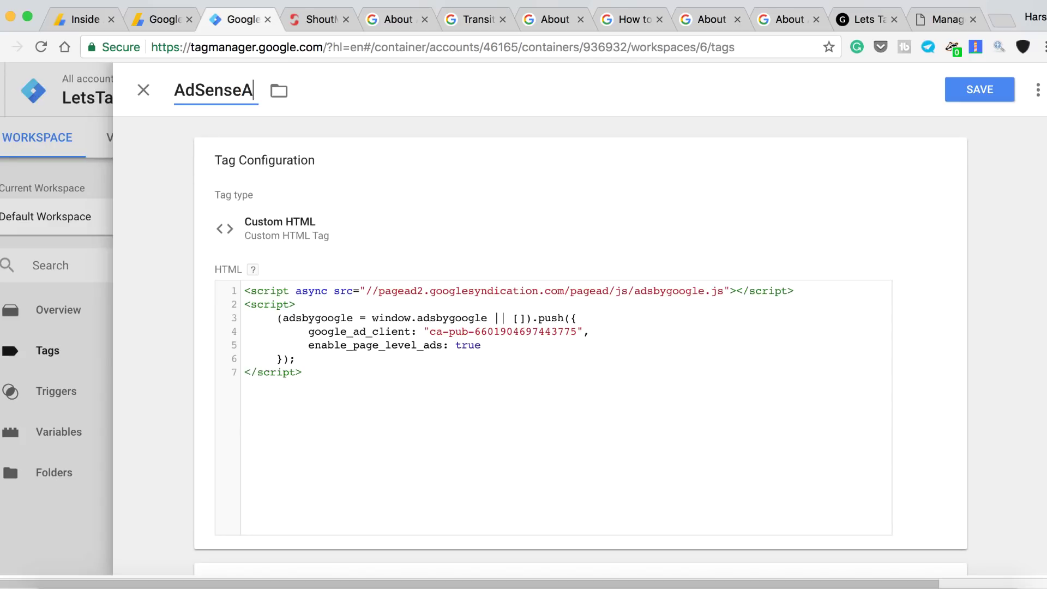
{"action": "left_click", "coordinate": [242, 90]}
{"action": "left_click", "coordinate": [970, 91]}
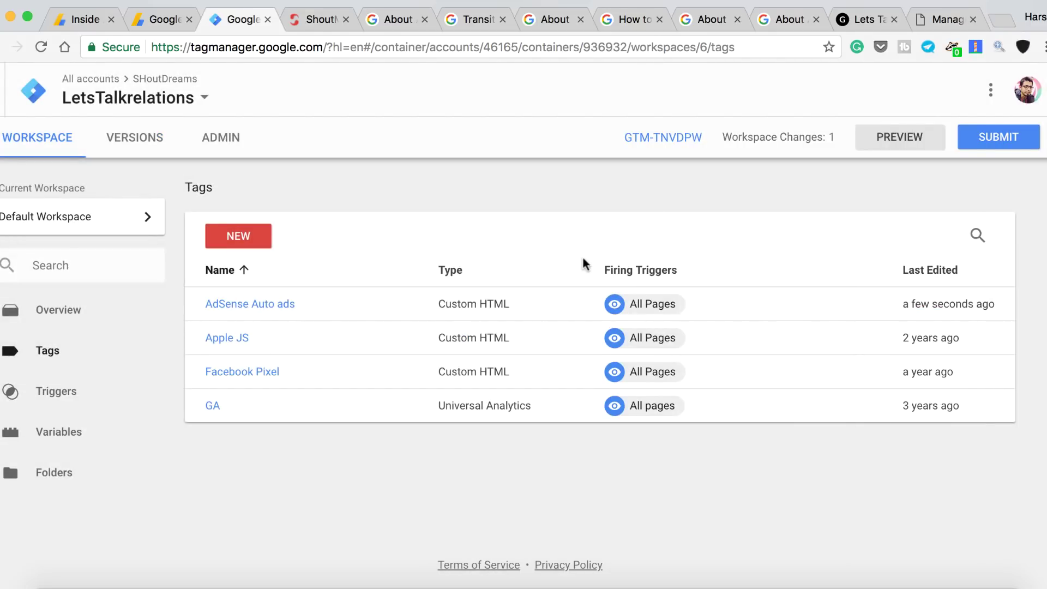
Submit and publish the Tag Manager workspace without a version description, then return to AdSense.
{"action": "left_click", "coordinate": [998, 137]}
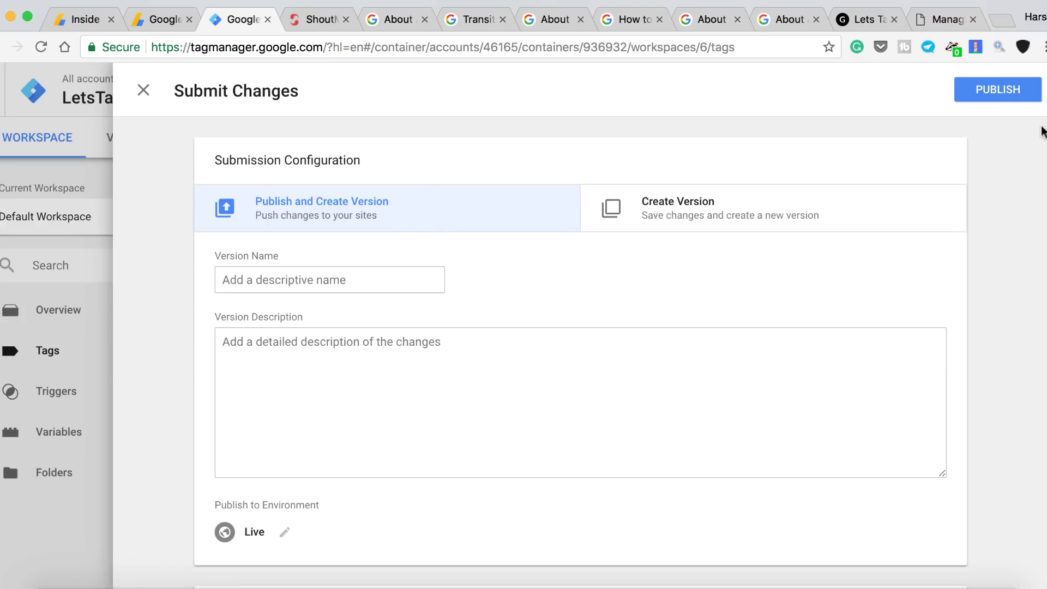
{"action": "left_click", "coordinate": [994, 89]}
{"action": "left_click", "coordinate": [322, 485]}
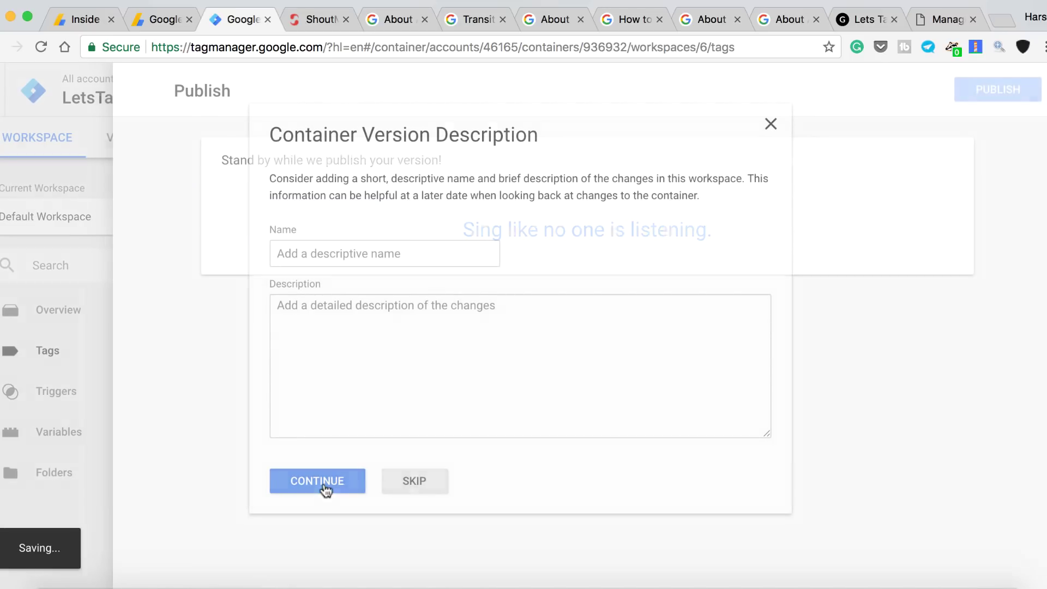
{"action": "left_click", "coordinate": [159, 24]}
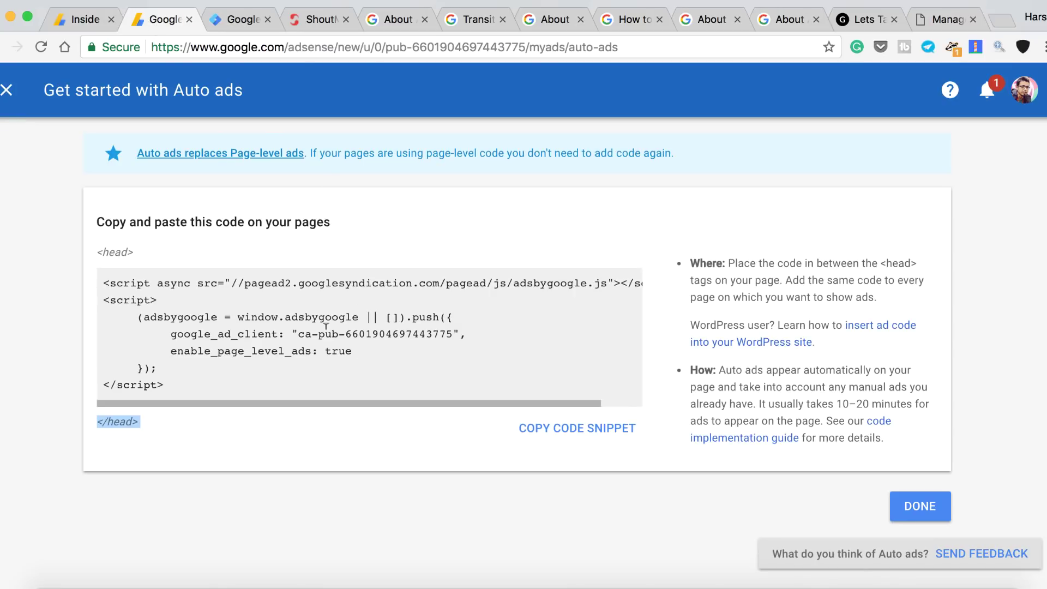
Check the Lets Talk Relations site and new container version, then click Done on Auto ads setup.
{"action": "left_click_drag", "start_coordinate": [873, 19], "coordinate": [471, 22]}
{"action": "scroll", "coordinate": [319, 158], "scroll_direction": "down", "scroll_amount": 3}
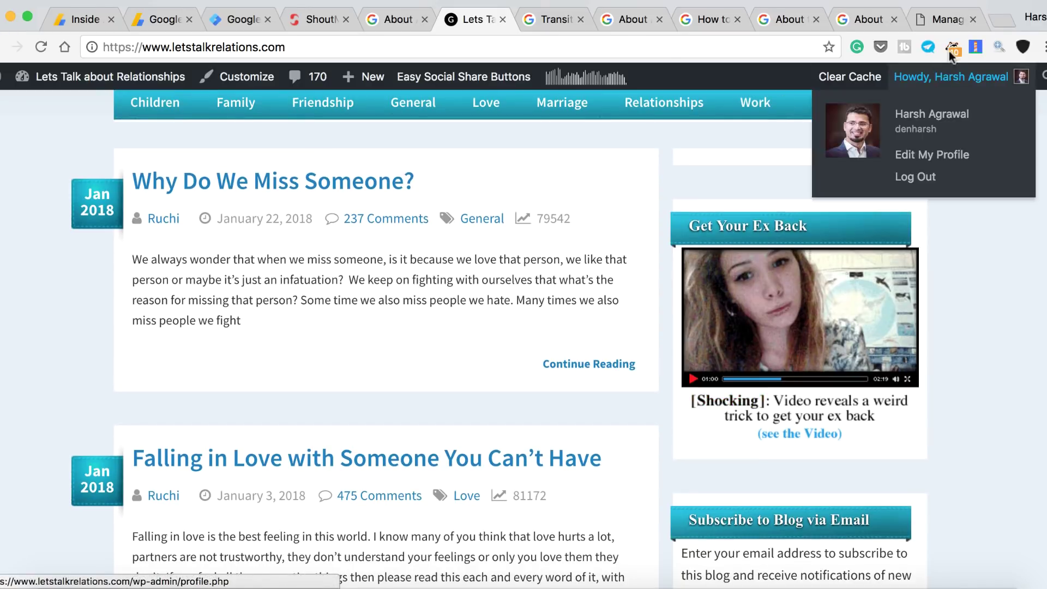
{"action": "left_click", "coordinate": [240, 19]}
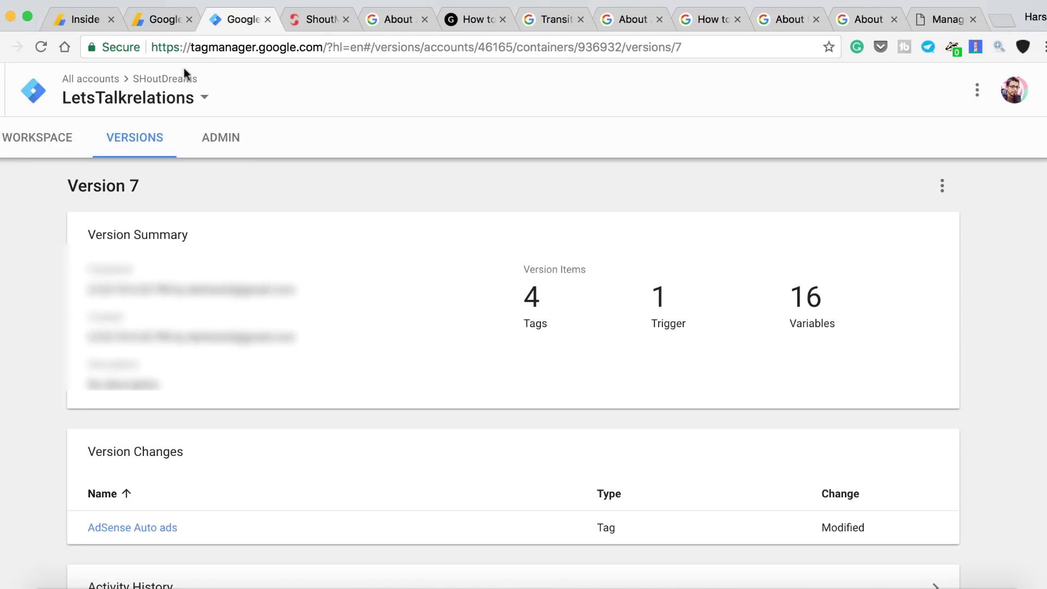
{"action": "left_click", "coordinate": [162, 20]}
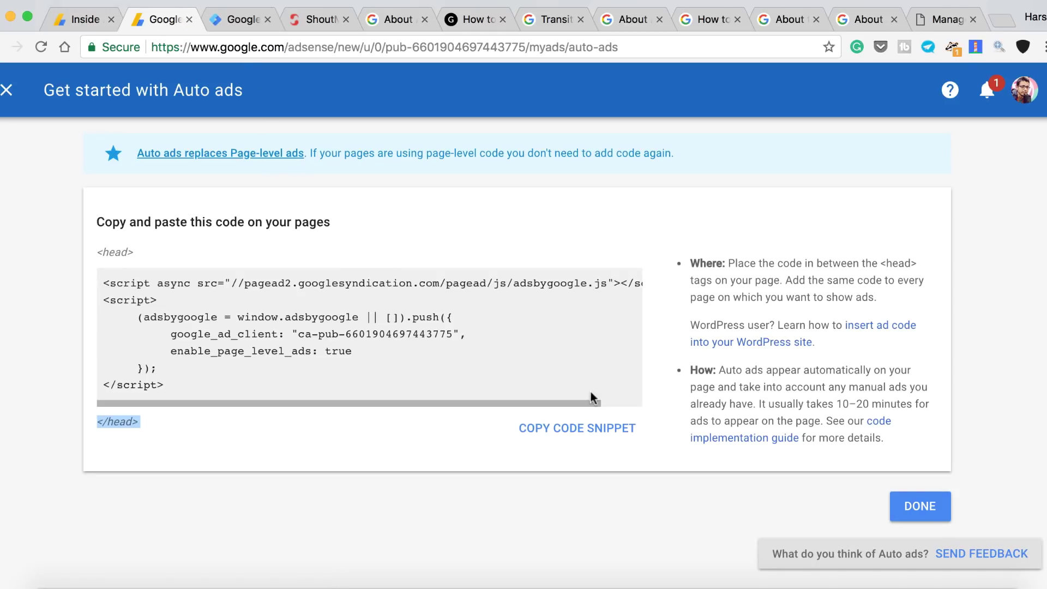
{"action": "left_click", "coordinate": [913, 493]}
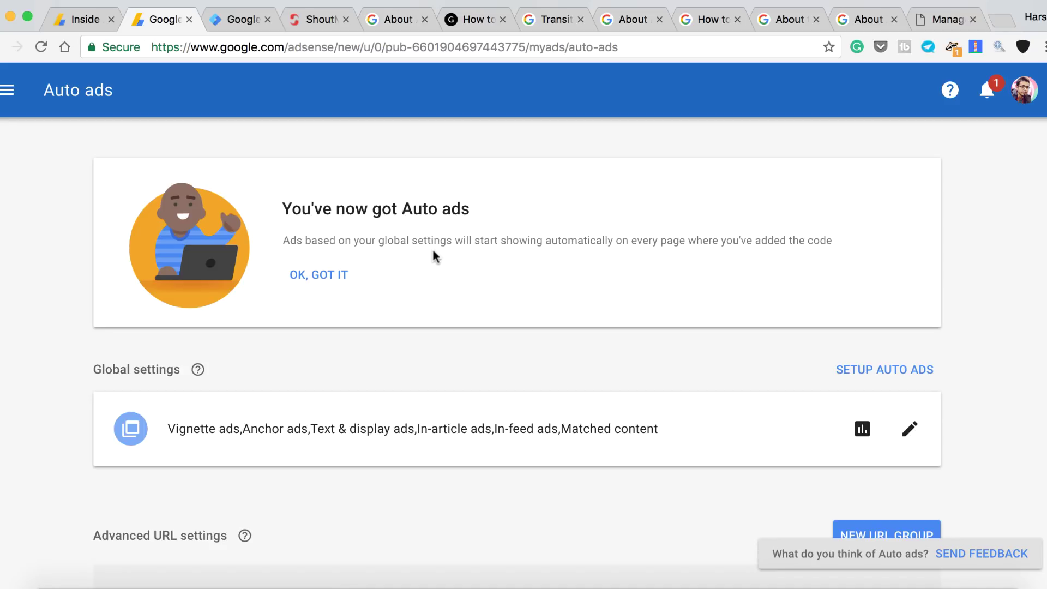
{"action": "scroll", "coordinate": [433, 254], "scroll_direction": "down", "scroll_amount": 4}
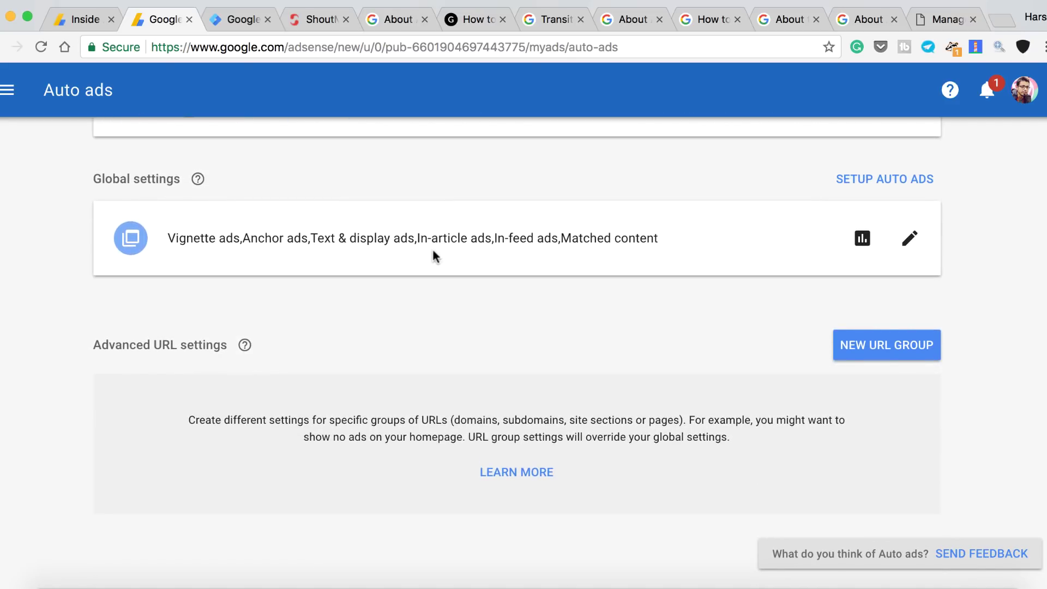
{"action": "left_click_drag", "start_coordinate": [146, 347], "coordinate": [225, 345]}
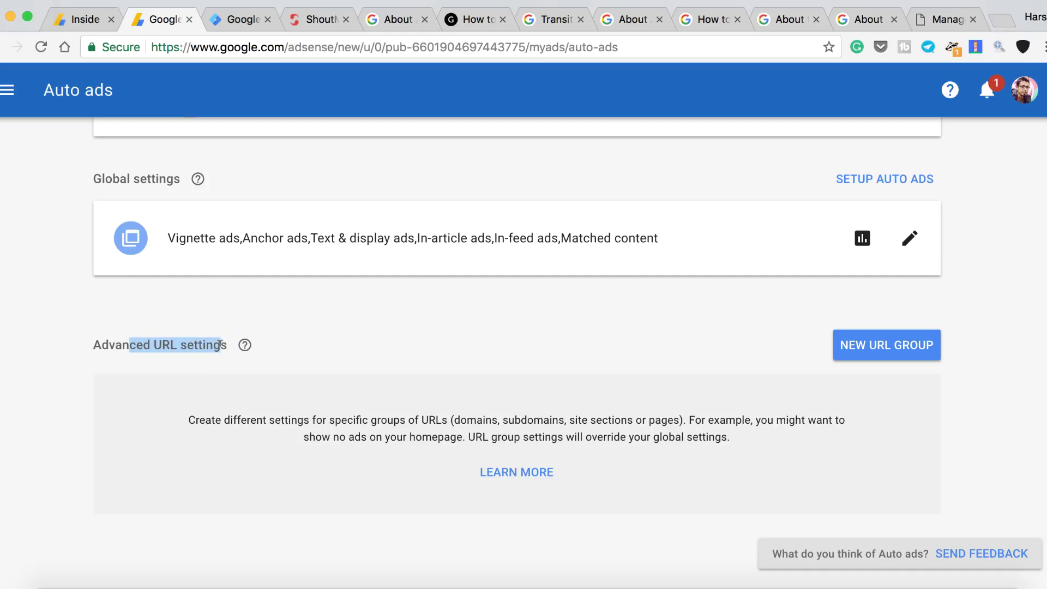
{"action": "left_click", "coordinate": [225, 344]}
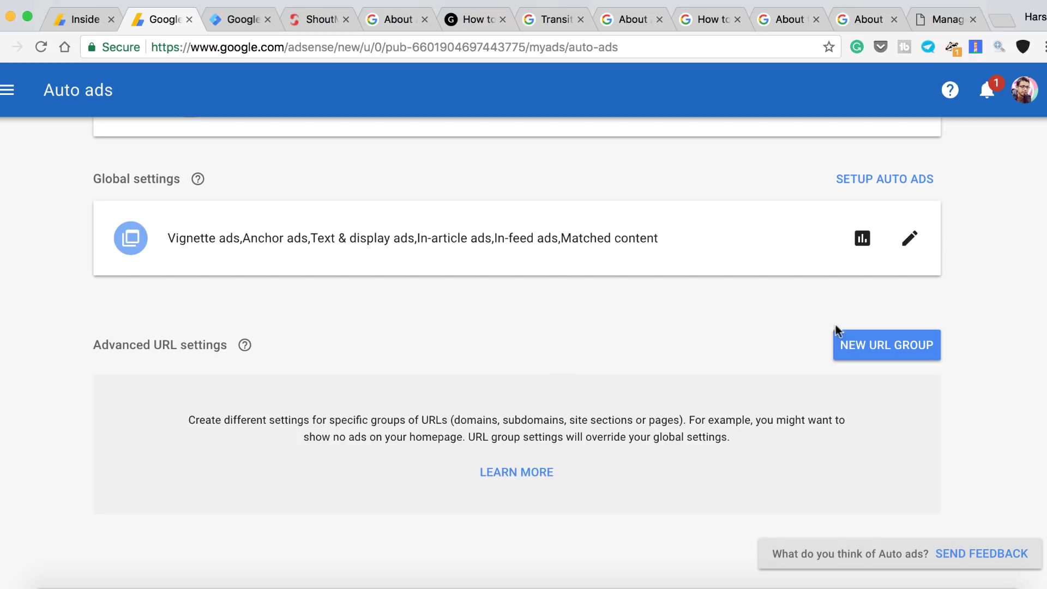
Start a new URL group and add letstalkrelations.com/page/ using the copied page-2 link.
{"action": "left_click", "coordinate": [845, 341]}
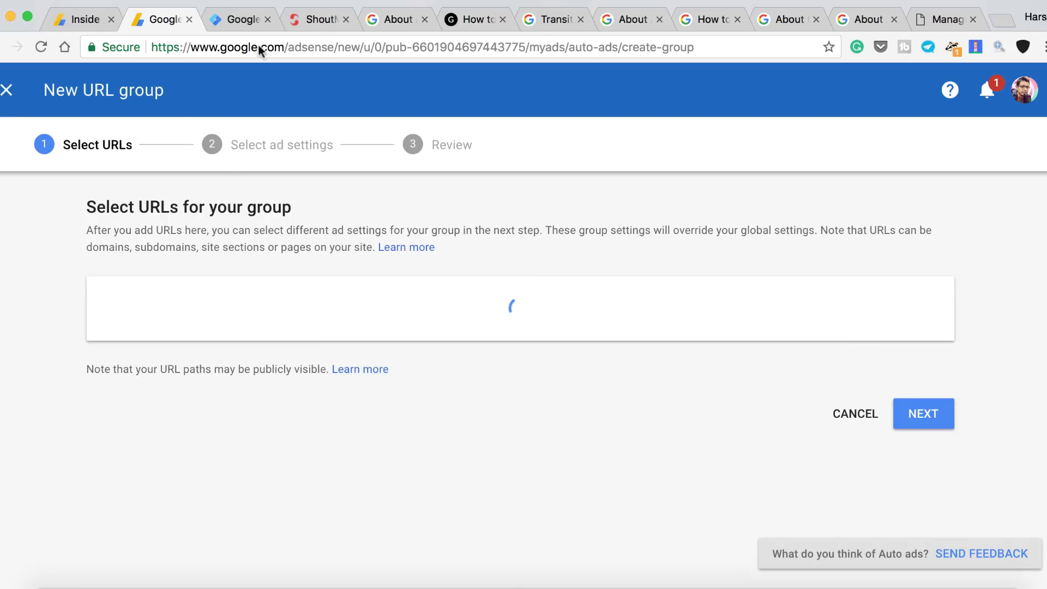
{"action": "left_click", "coordinate": [450, 24]}
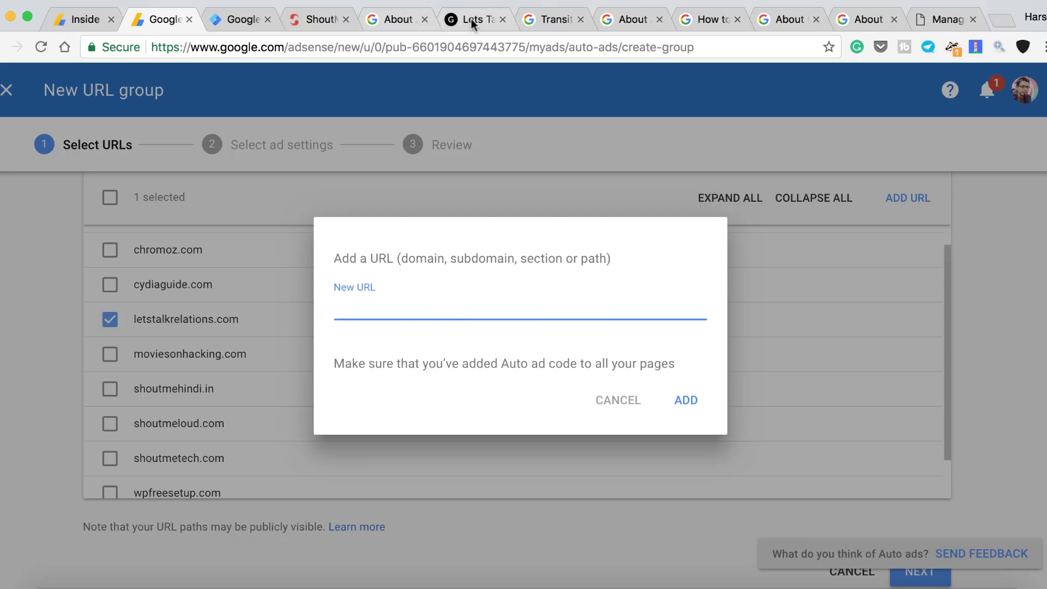
{"action": "left_click", "coordinate": [471, 19]}
{"action": "right_click", "coordinate": [158, 506]}
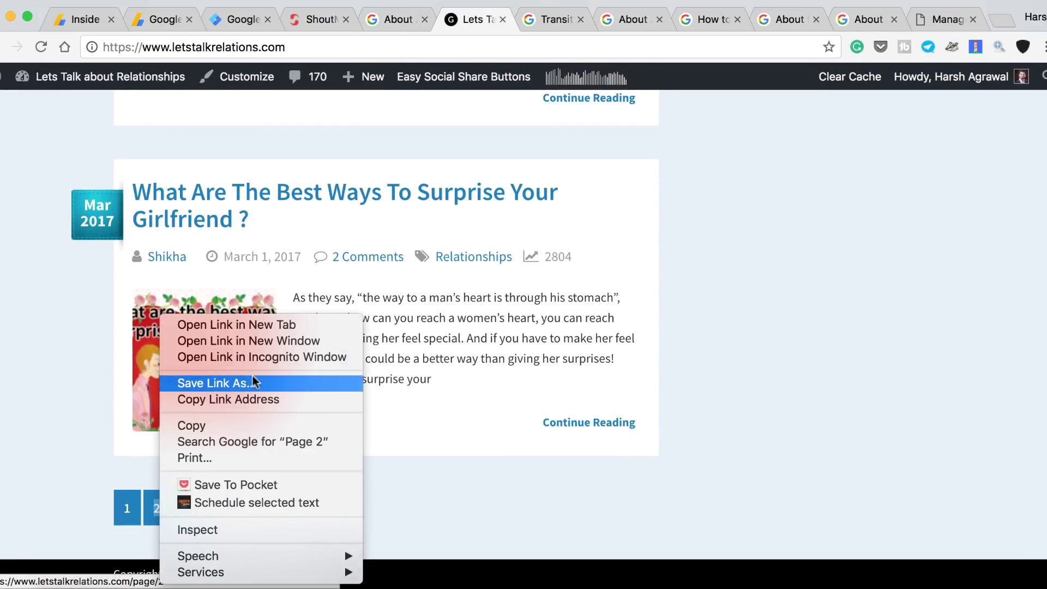
{"action": "left_click", "coordinate": [257, 398]}
{"action": "left_click", "coordinate": [161, 26]}
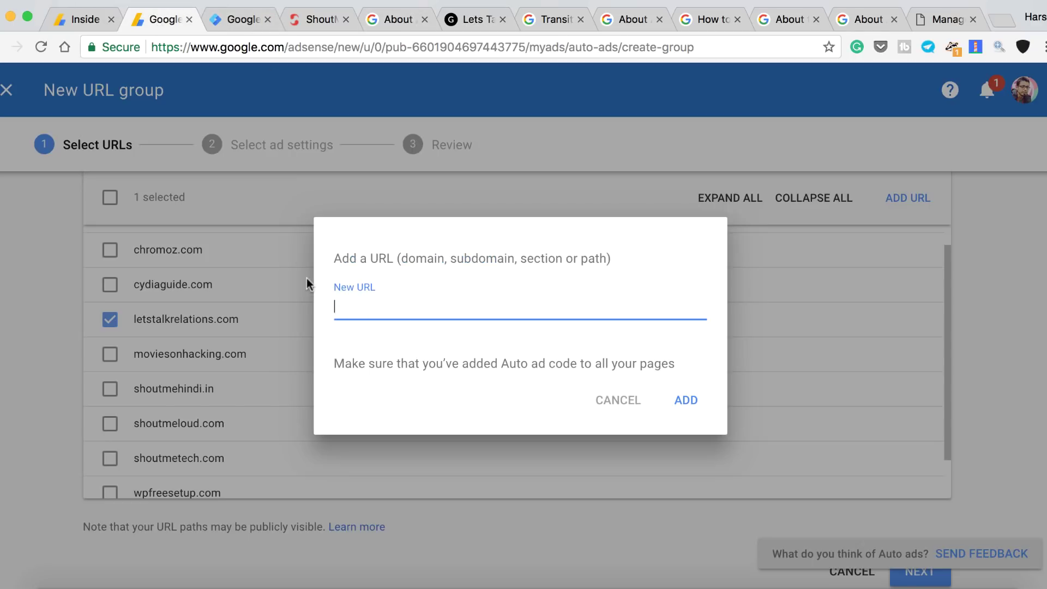
{"action": "key", "text": "super+v"}
{"action": "key", "text": "BackSpace"}
{"action": "key", "text": "BackSpace"}
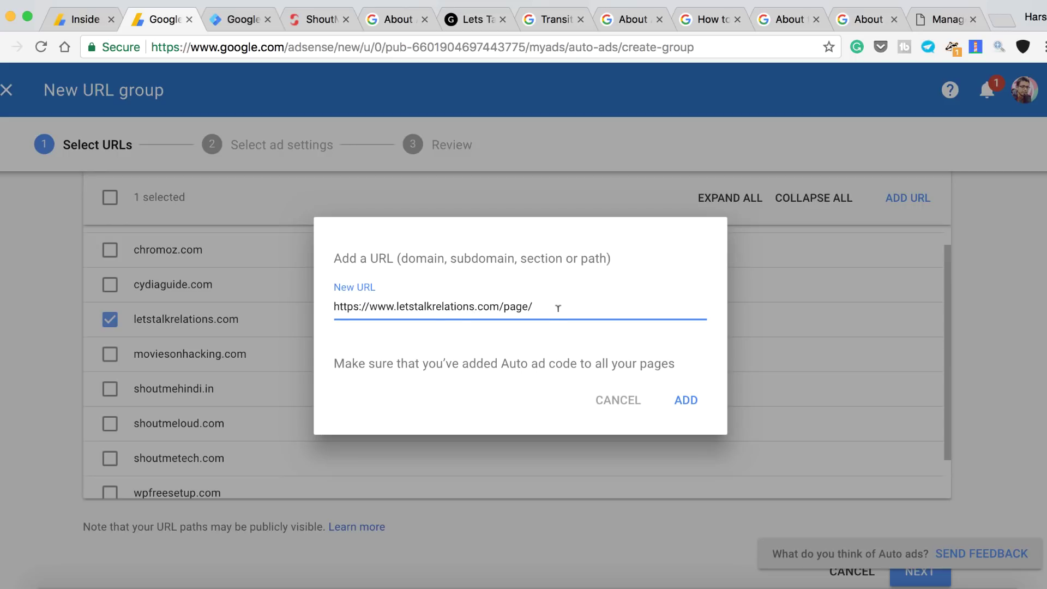
{"action": "left_click_drag", "start_coordinate": [556, 305], "coordinate": [328, 305]}
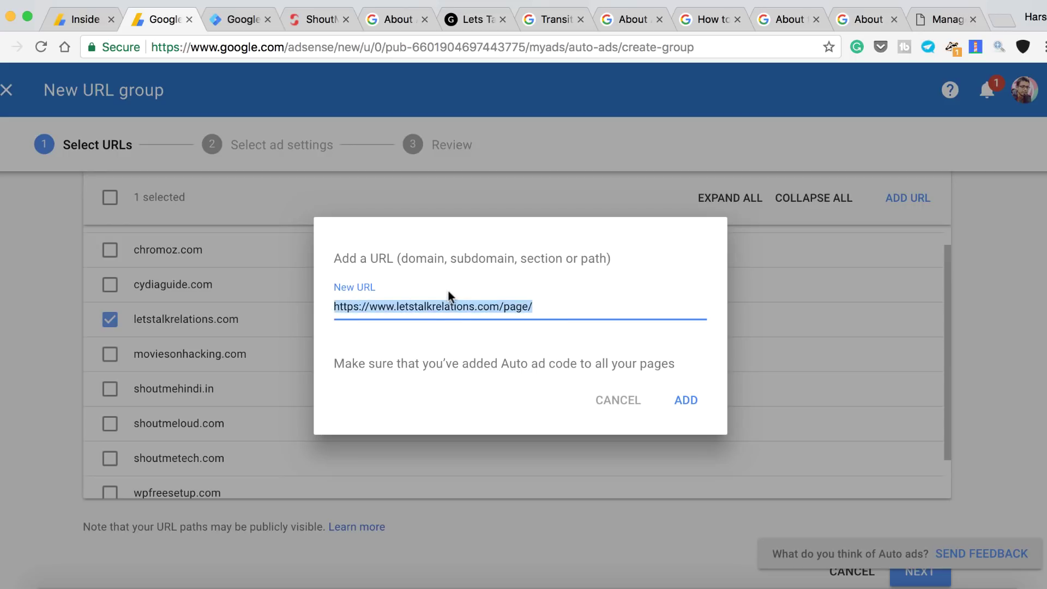
{"action": "left_click", "coordinate": [541, 303]}
{"action": "left_click", "coordinate": [685, 400]}
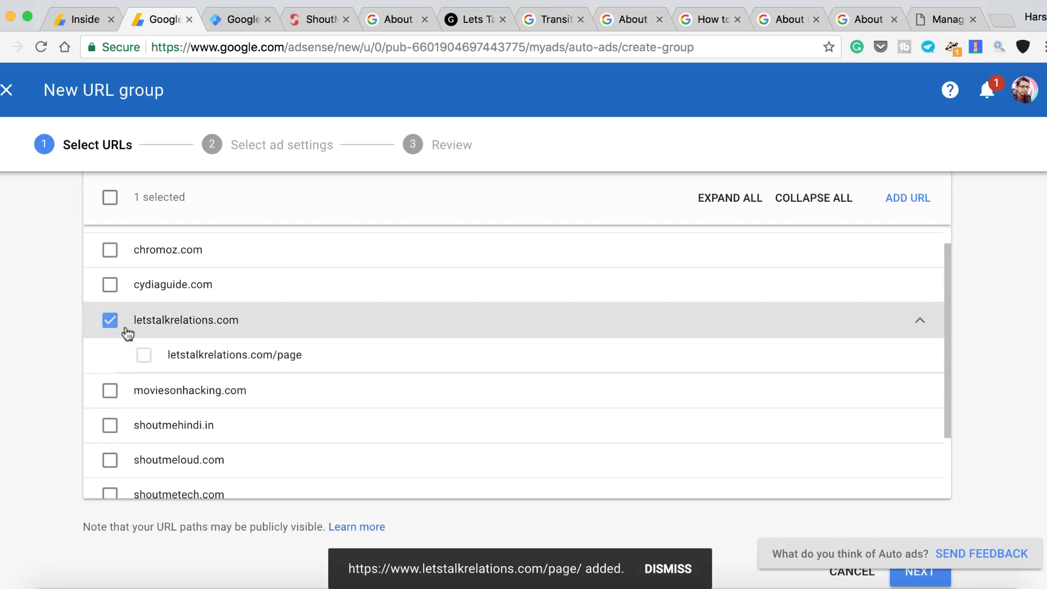
Include only the letstalkrelations.com/page row instead of the whole domain.
{"action": "left_click", "coordinate": [110, 322]}
{"action": "left_click", "coordinate": [143, 356]}
{"action": "scroll", "coordinate": [341, 368], "scroll_direction": "down", "scroll_amount": 1}
{"action": "scroll", "coordinate": [675, 497], "scroll_direction": "down", "scroll_amount": 2}
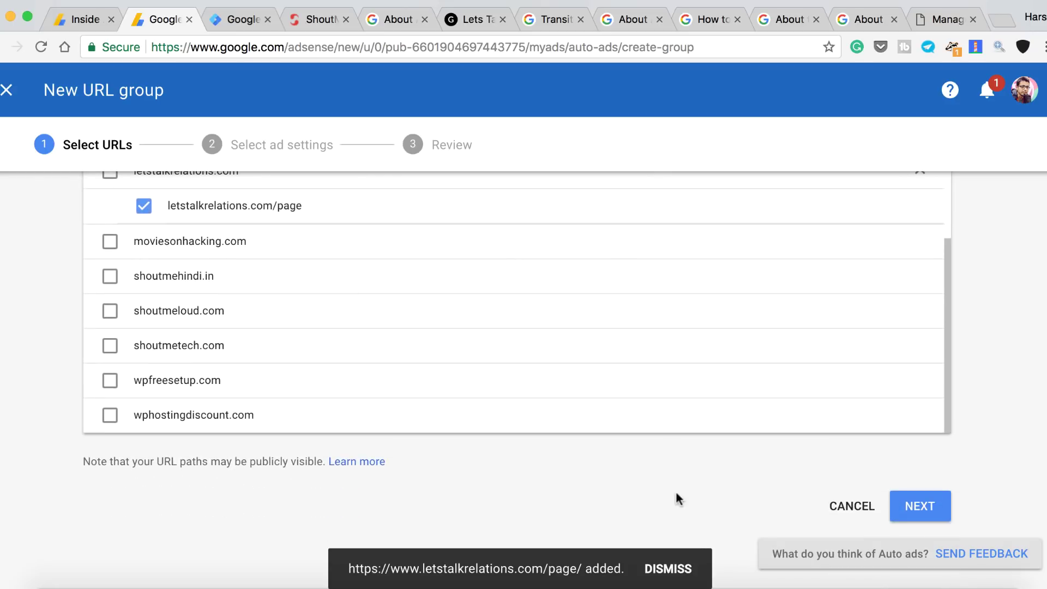
Turn off Text & display and In-article ads for the new URL group.
{"action": "left_click", "coordinate": [916, 507]}
{"action": "scroll", "coordinate": [460, 306], "scroll_direction": "down", "scroll_amount": 2}
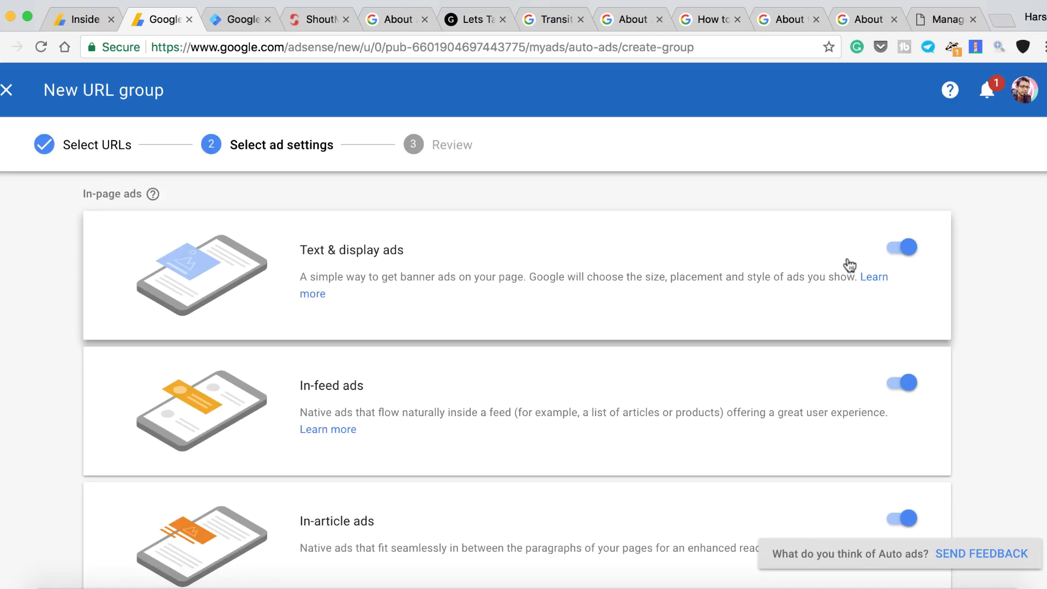
{"action": "left_click", "coordinate": [897, 255]}
{"action": "scroll", "coordinate": [735, 273], "scroll_direction": "down", "scroll_amount": 5}
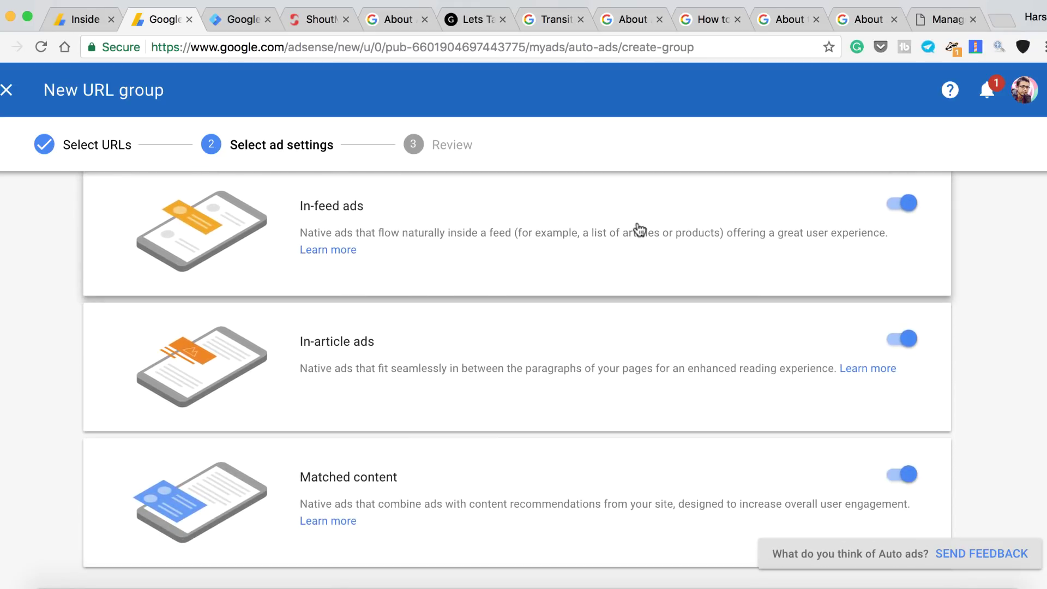
{"action": "scroll", "coordinate": [624, 374], "scroll_direction": "down", "scroll_amount": 2}
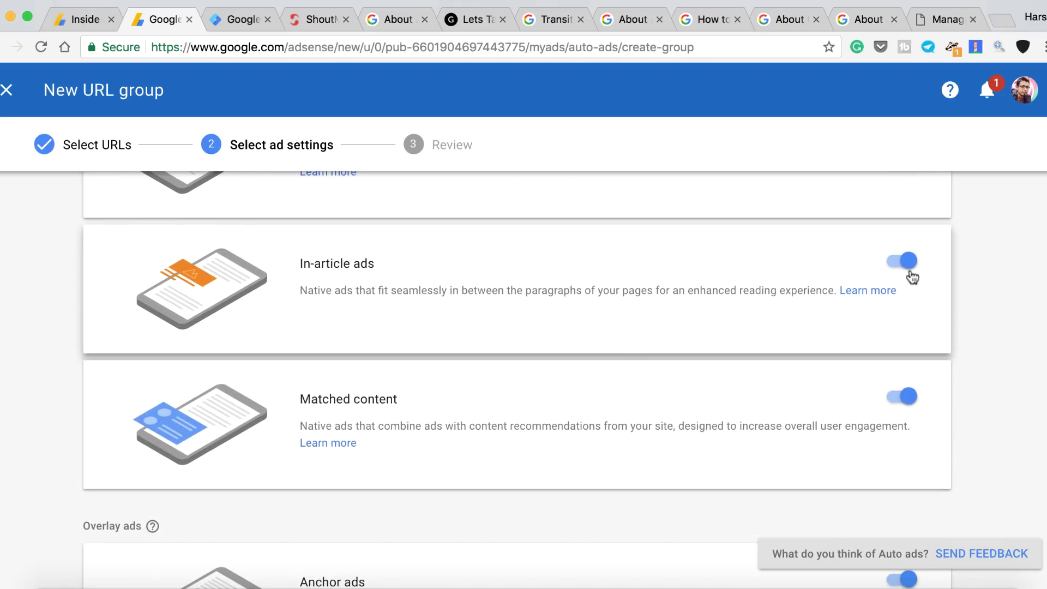
{"action": "left_click", "coordinate": [881, 266]}
{"action": "scroll", "coordinate": [851, 268], "scroll_direction": "down", "scroll_amount": 3}
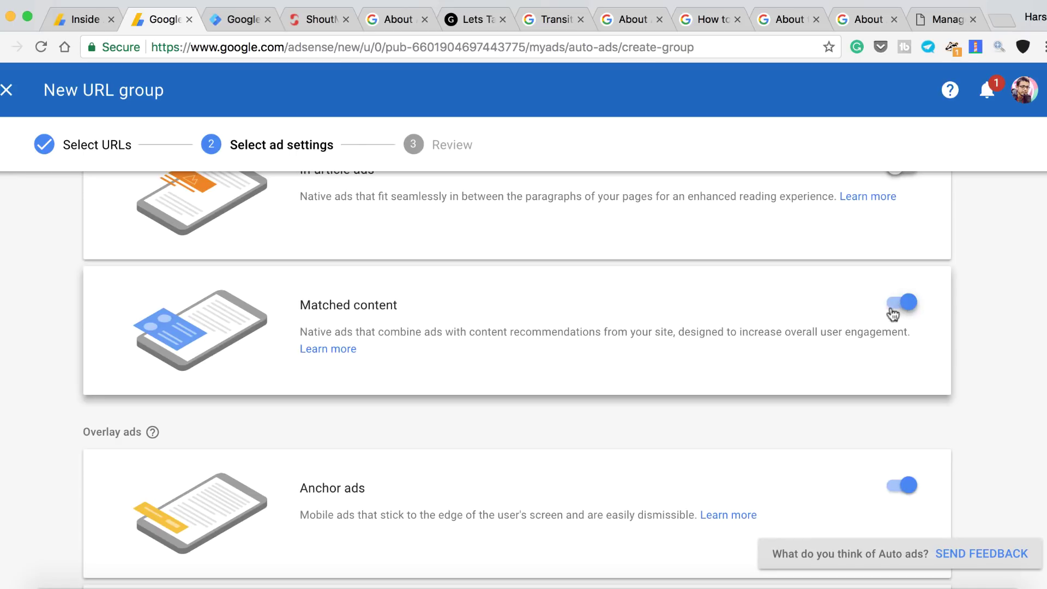
{"action": "scroll", "coordinate": [894, 316], "scroll_direction": "down", "scroll_amount": 5}
{"action": "scroll", "coordinate": [807, 391], "scroll_direction": "down", "scroll_amount": 3}
Name the group 'Lets talk relations Pagination' and save it.
{"action": "left_click", "coordinate": [917, 440]}
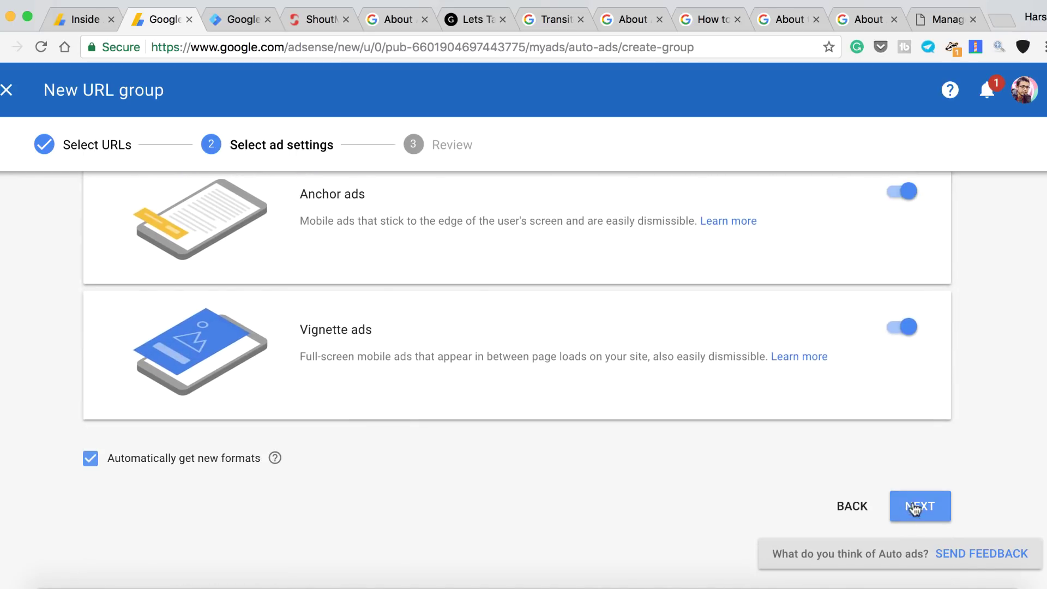
{"action": "type", "text": "Lets talk relations Pagination"}
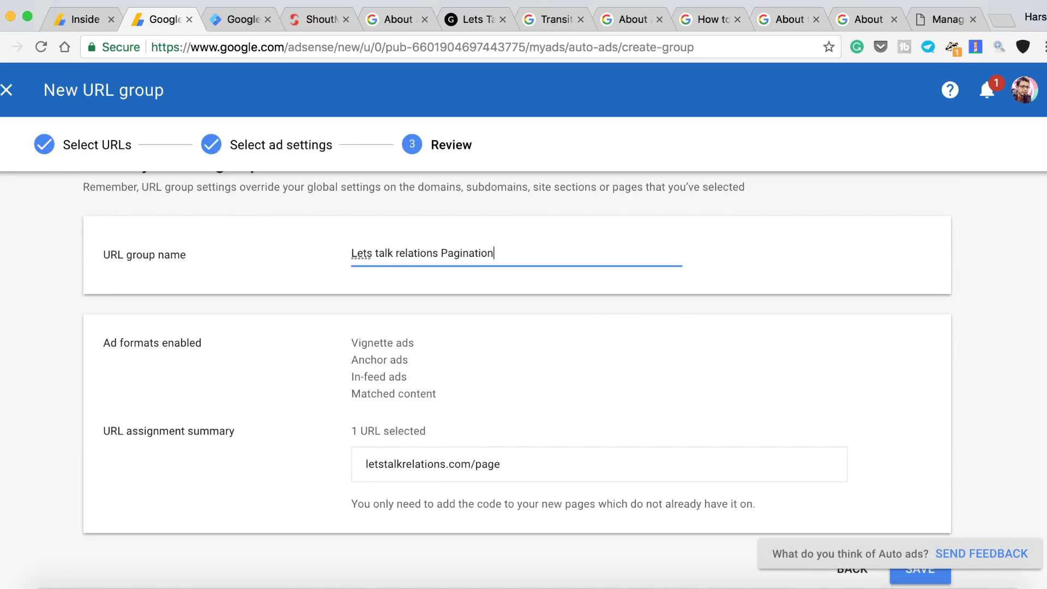
{"action": "scroll", "coordinate": [497, 351], "scroll_direction": "down", "scroll_amount": 2}
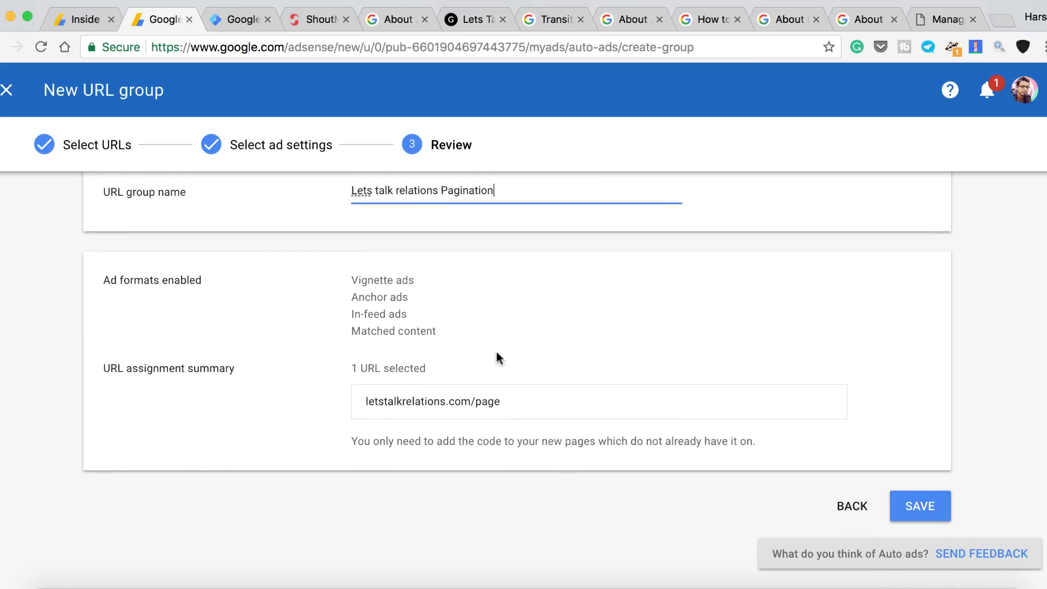
{"action": "left_click", "coordinate": [921, 510]}
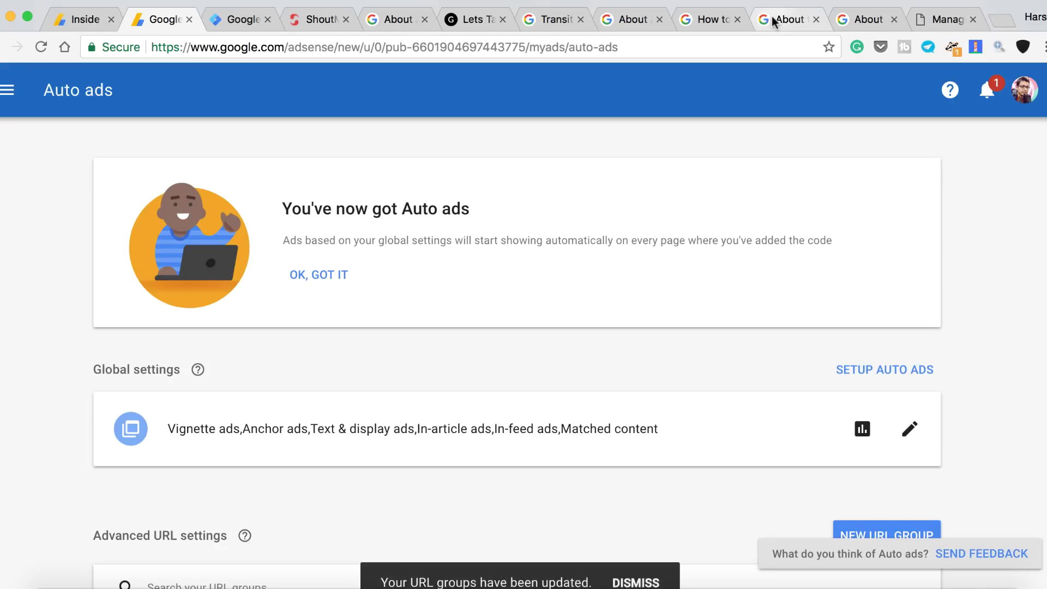
{"action": "left_click", "coordinate": [773, 20]}
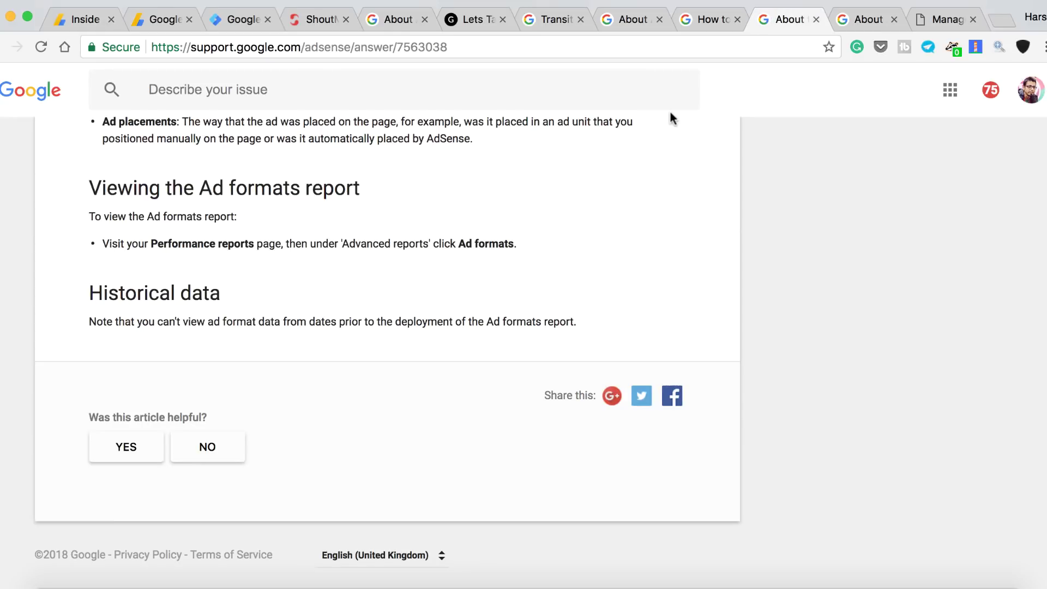
Read through the About Advanced URL settings help article, then go back to the AdSense Auto ads page.
{"action": "scroll", "coordinate": [666, 112], "scroll_direction": "up", "scroll_amount": 7}
{"action": "left_click", "coordinate": [863, 19]}
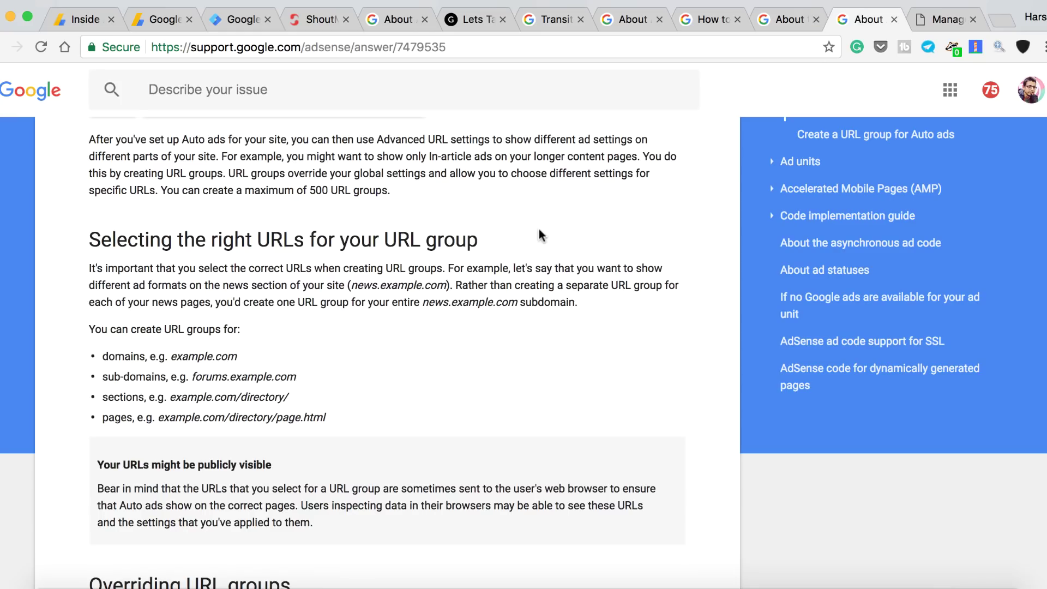
{"action": "scroll", "coordinate": [540, 236], "scroll_direction": "down", "scroll_amount": 5}
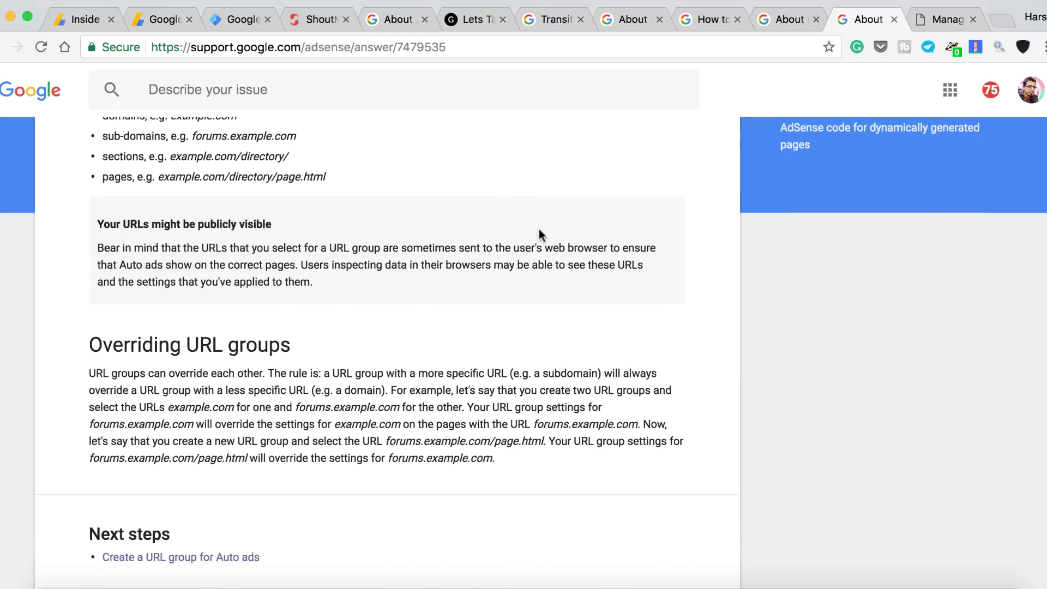
{"action": "scroll", "coordinate": [540, 235], "scroll_direction": "up", "scroll_amount": 6}
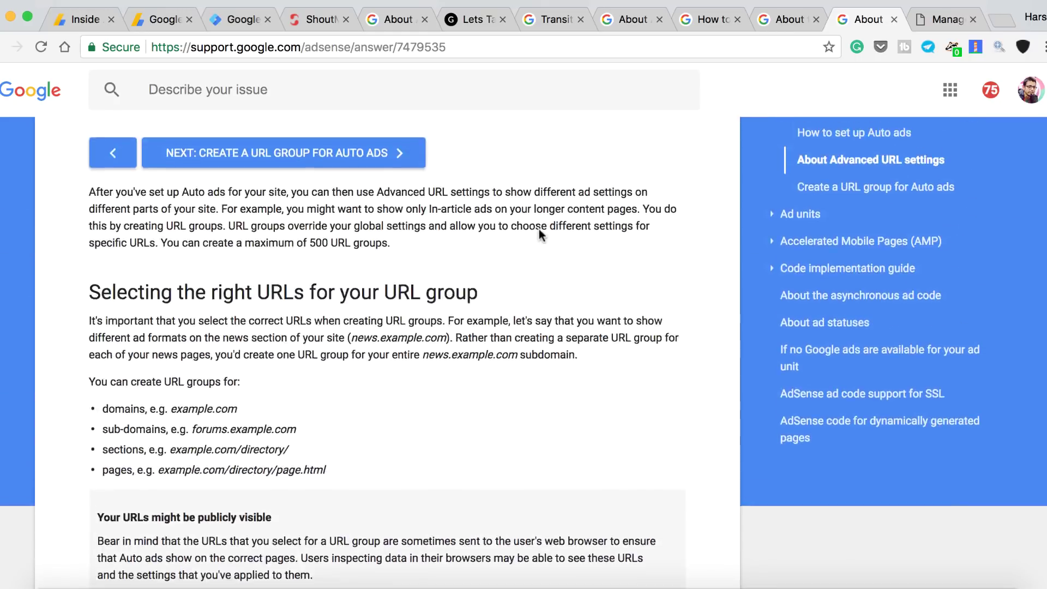
{"action": "scroll", "coordinate": [539, 229], "scroll_direction": "up", "scroll_amount": 3}
{"action": "left_click", "coordinate": [175, 19]}
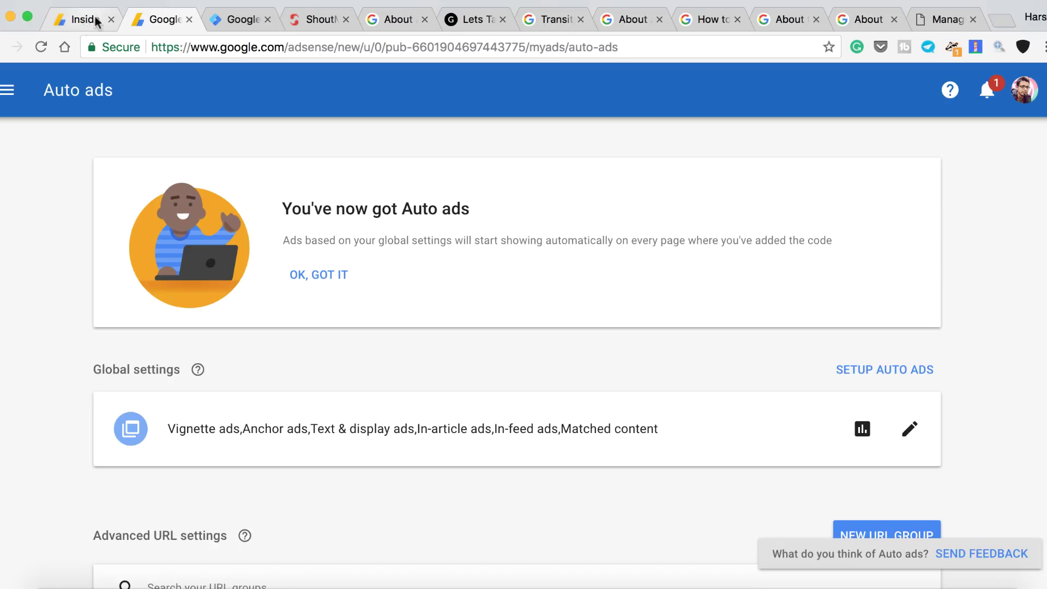
Switch to the ShoutMeLoud homepage.
{"action": "left_click", "coordinate": [292, 20]}
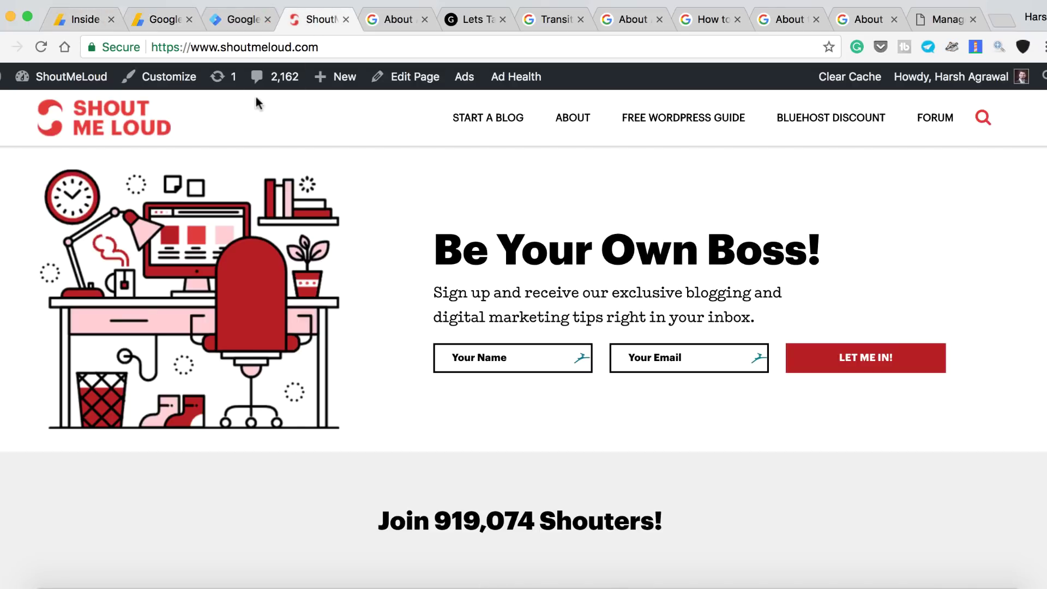